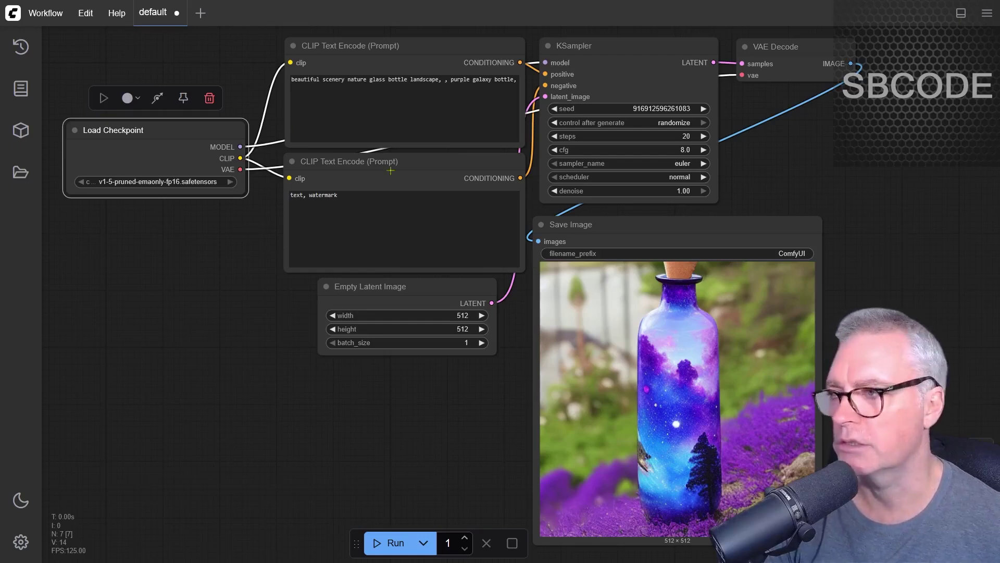
Zoom in on the Load Checkpoint node to inspect its fp16 checkpoint name
mouse_move(180, 135)
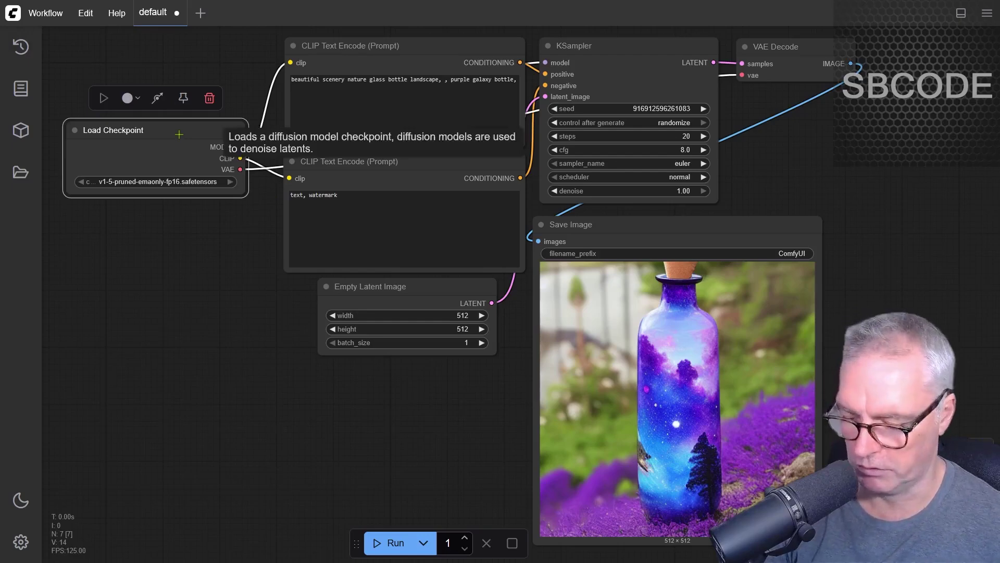
key(.)
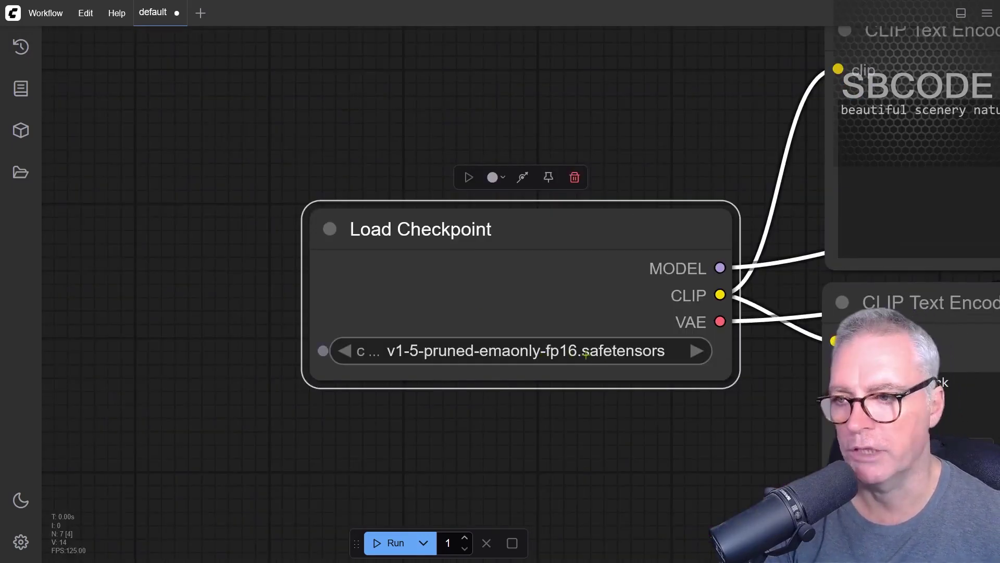
mouse_move(578, 349)
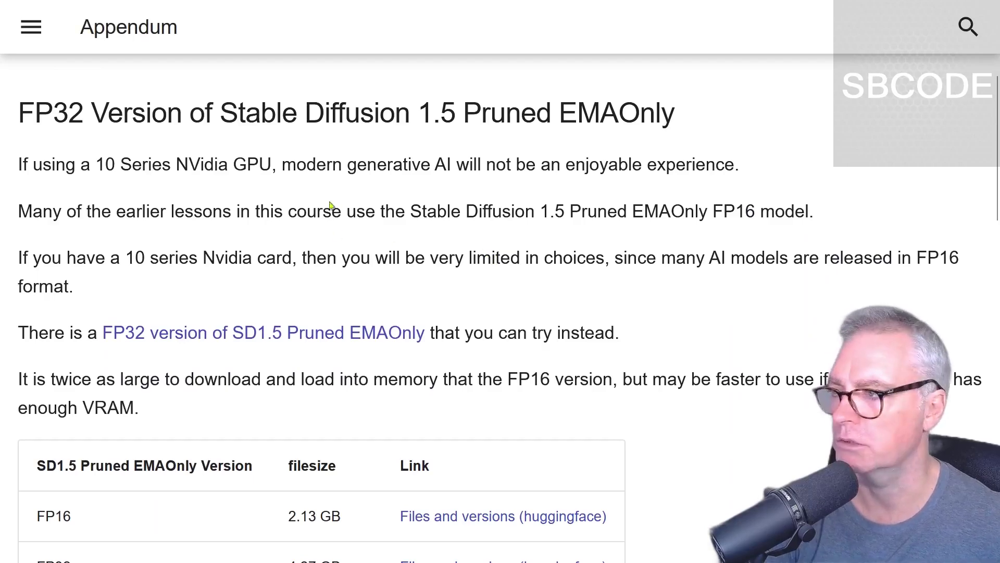
scroll(475, 252, down, 5)
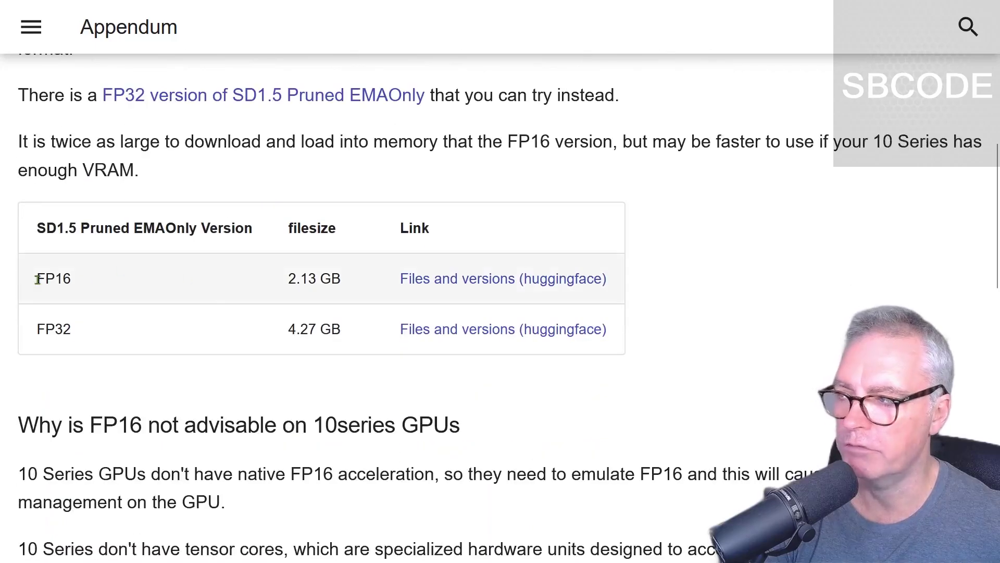
drag(38, 278, 72, 280)
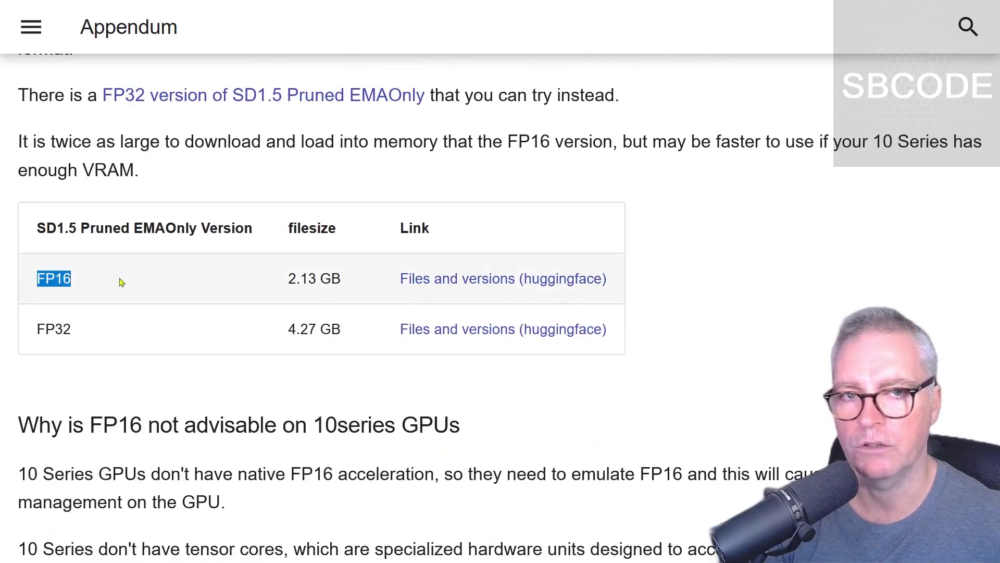
key(alt+Tab)
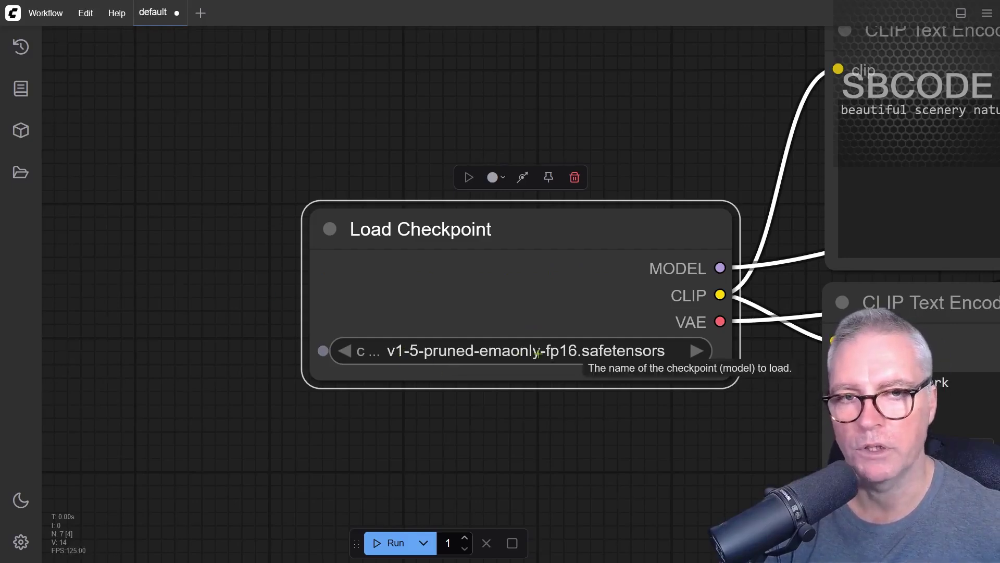
key(alt+Tab)
drag(288, 281, 356, 286)
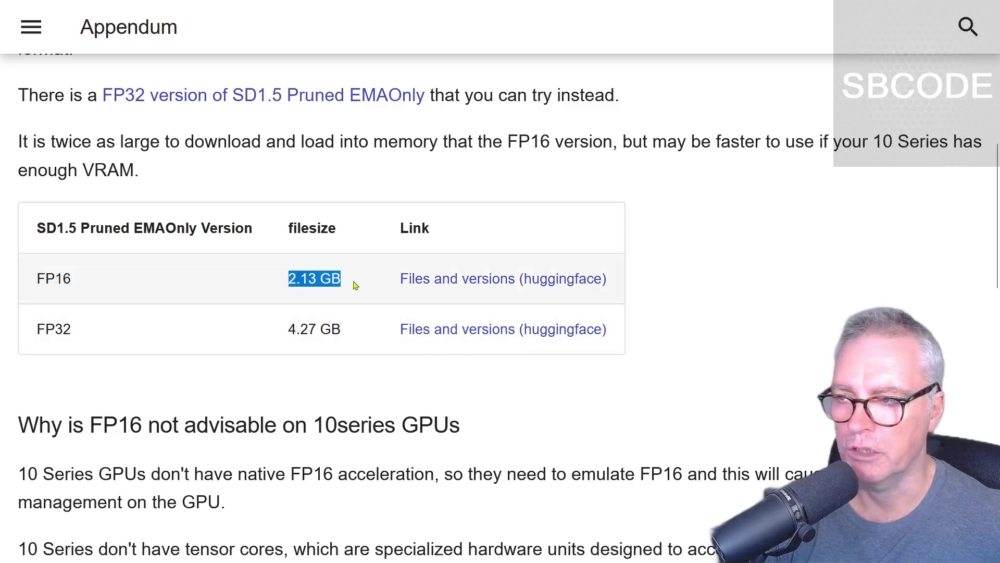
drag(78, 335, 36, 333)
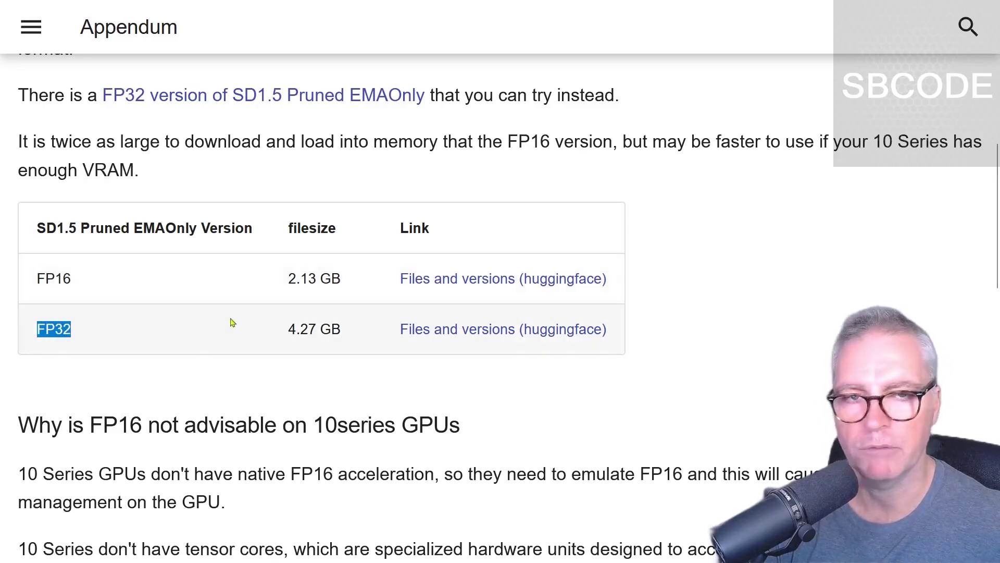
key(alt+Tab)
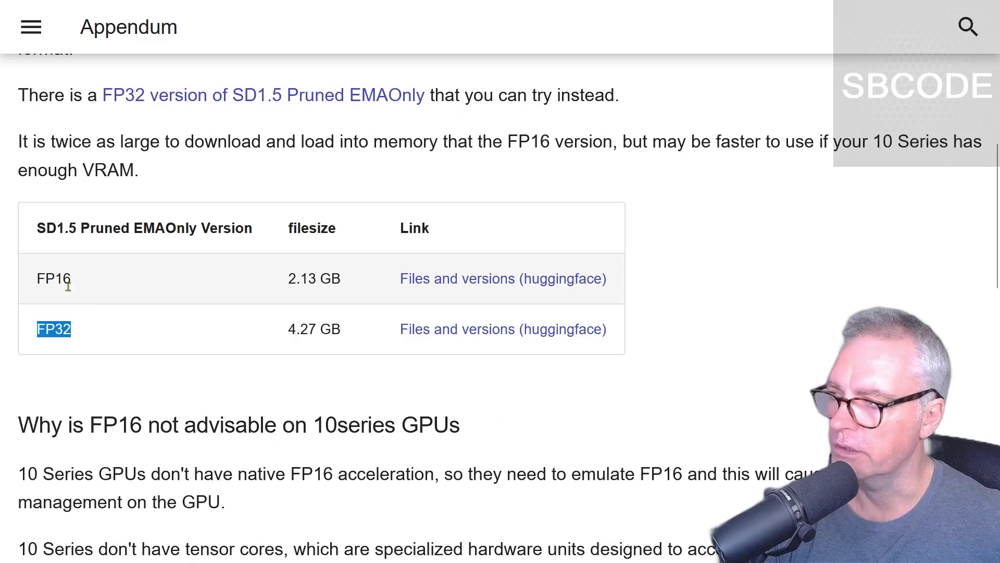
drag(71, 278, 46, 279)
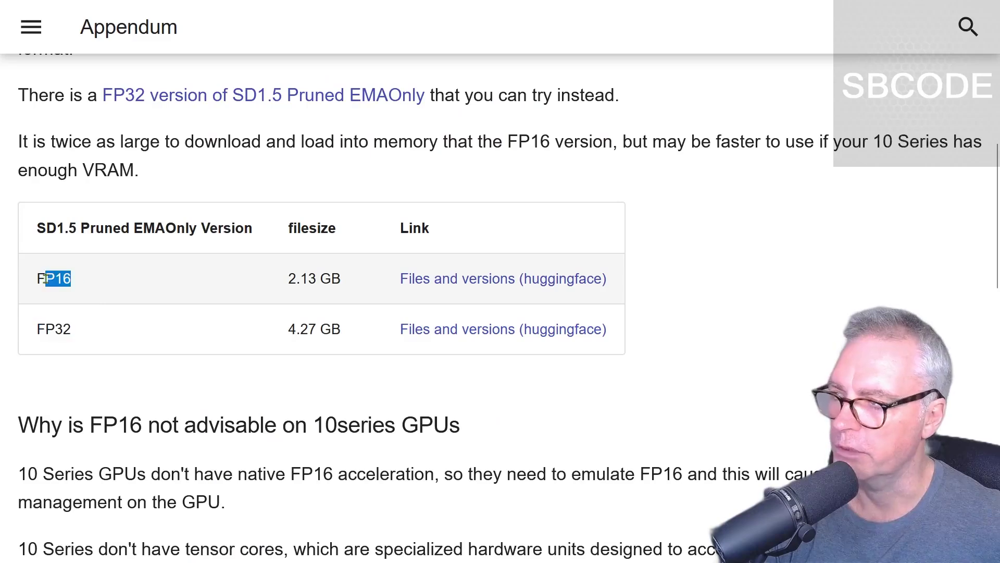
click(62, 280)
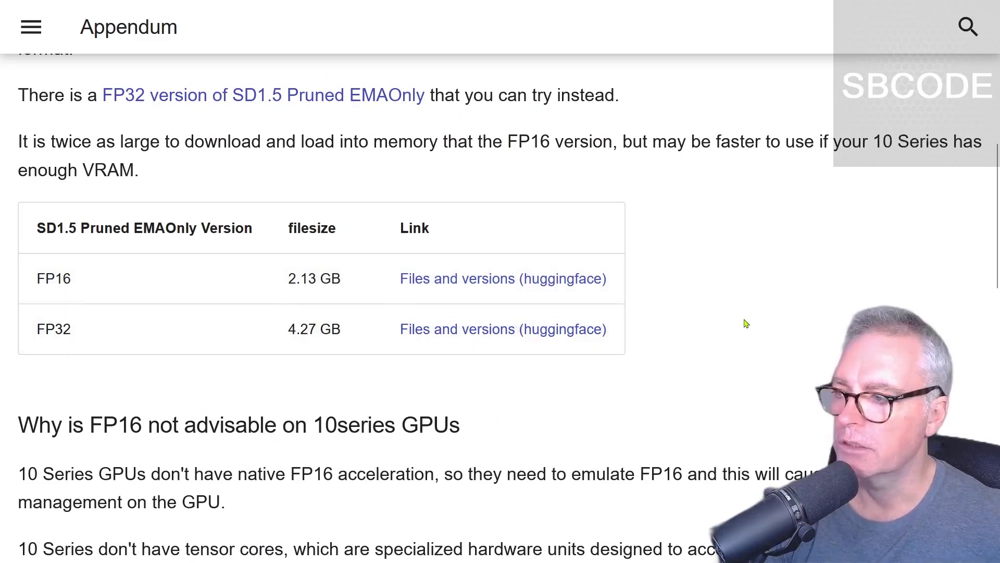
scroll(623, 292, down, 5)
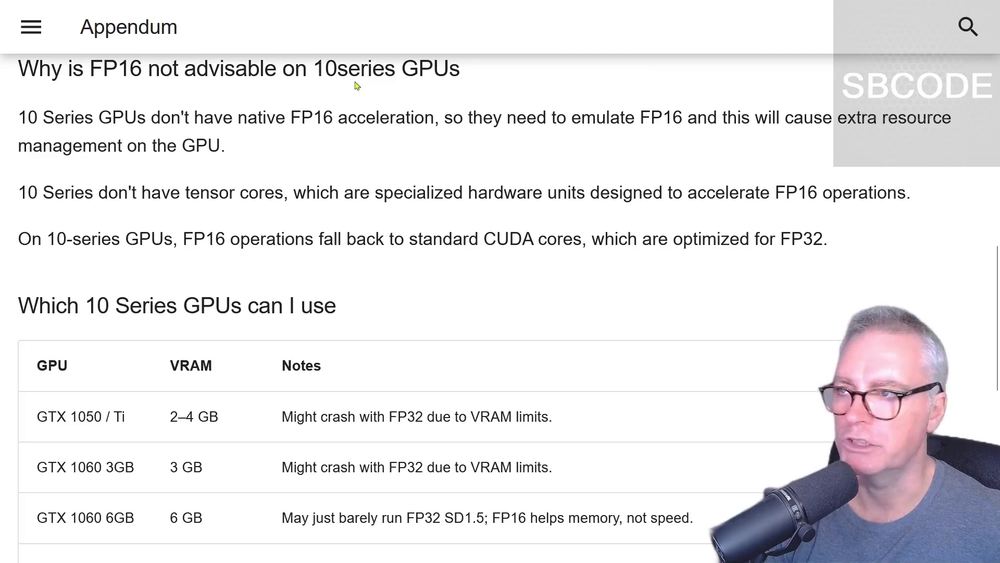
drag(238, 118, 433, 118)
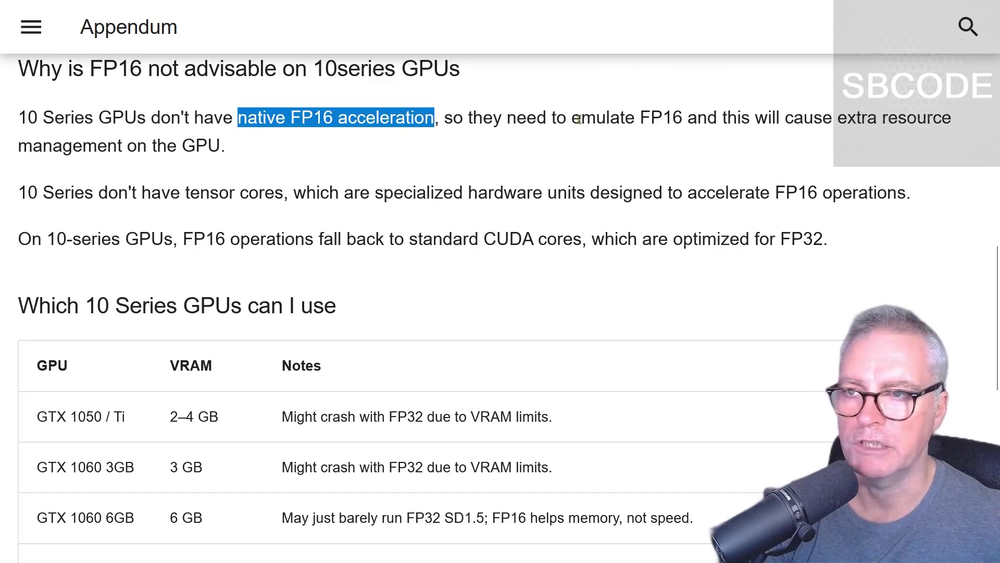
drag(689, 118, 635, 118)
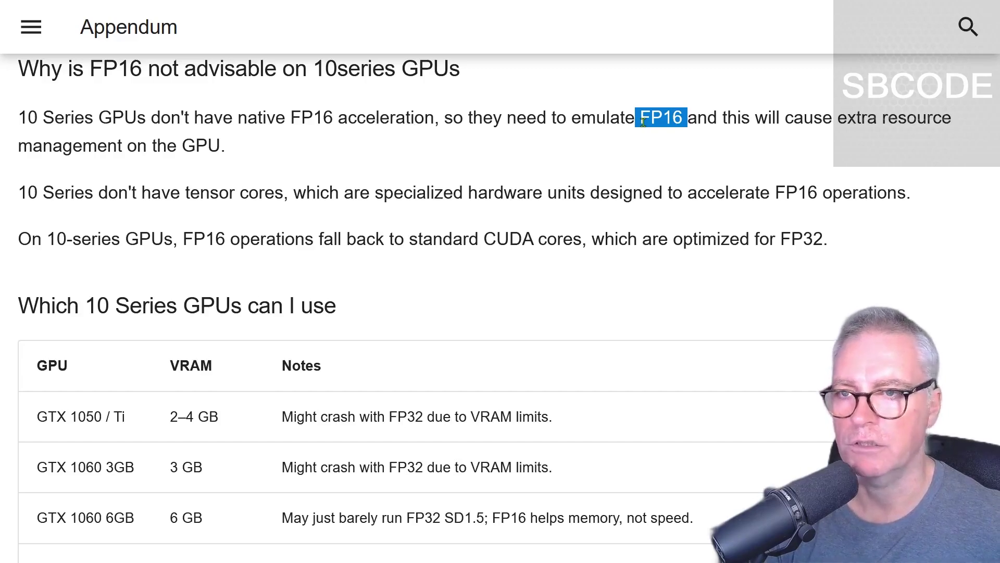
click(643, 121)
drag(20, 192, 287, 191)
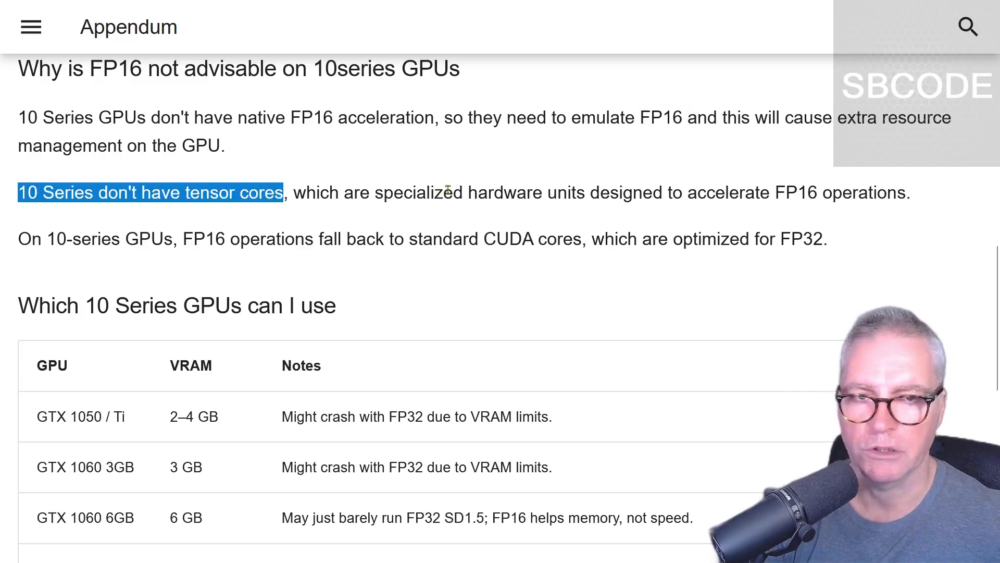
drag(933, 196, 769, 193)
click(593, 228)
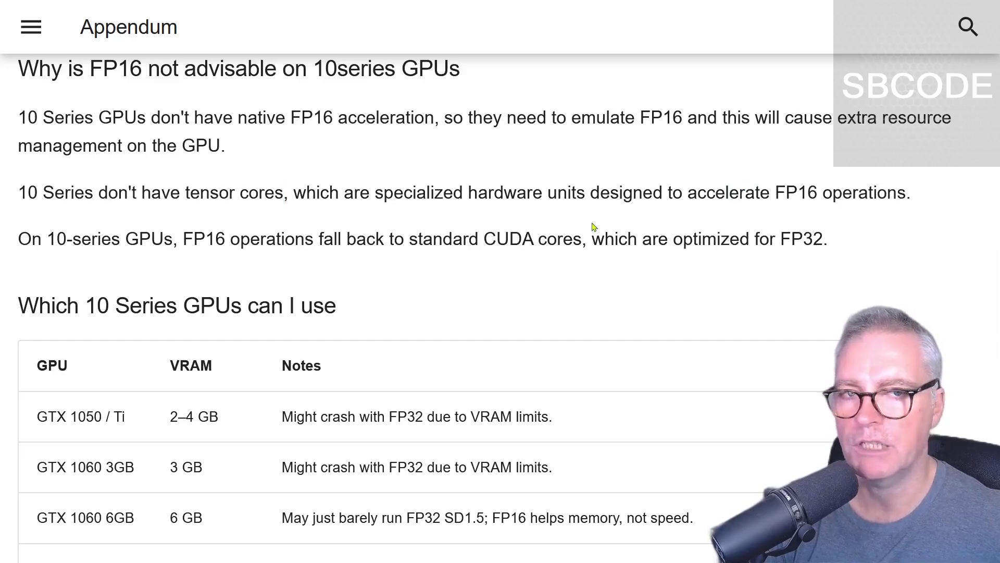
scroll(594, 228, down, 4)
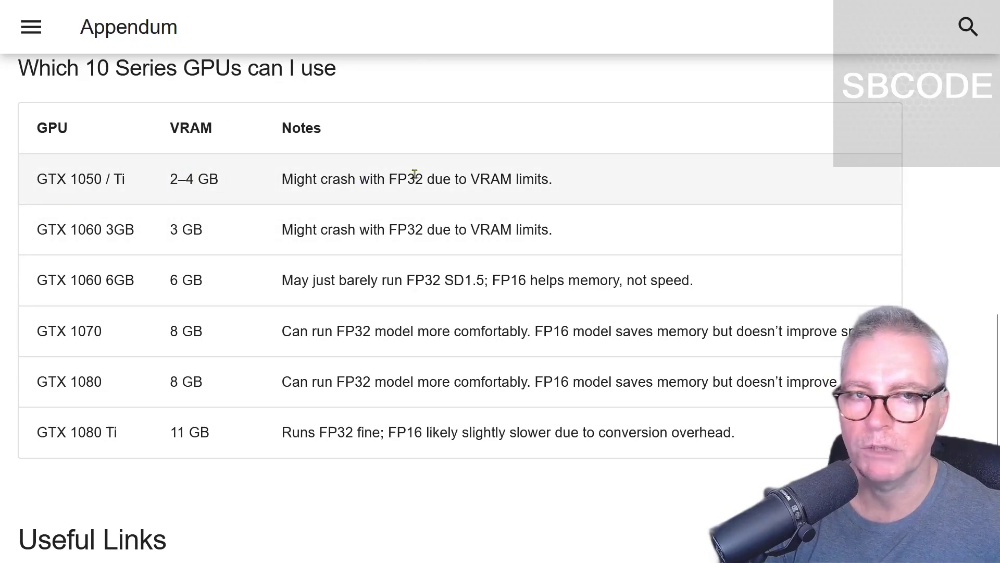
drag(390, 178, 424, 179)
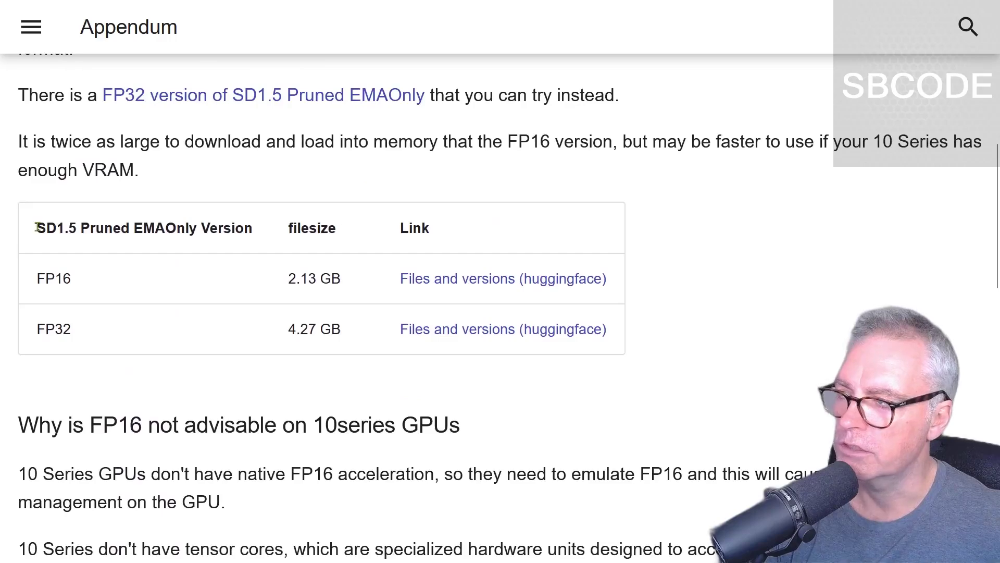
drag(36, 226, 255, 227)
click(284, 333)
drag(285, 334, 338, 329)
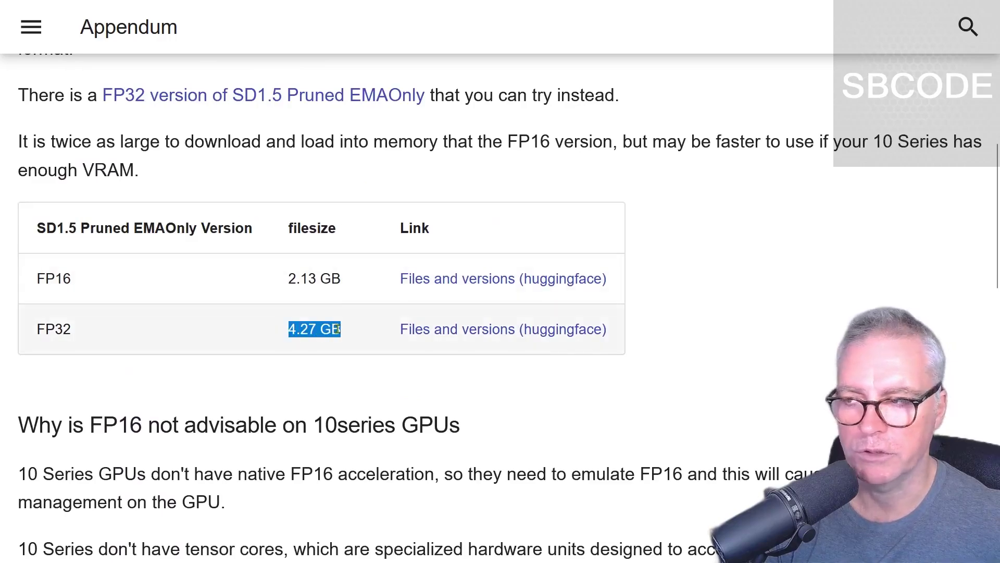
scroll(283, 286, down, 12)
drag(136, 230, 31, 241)
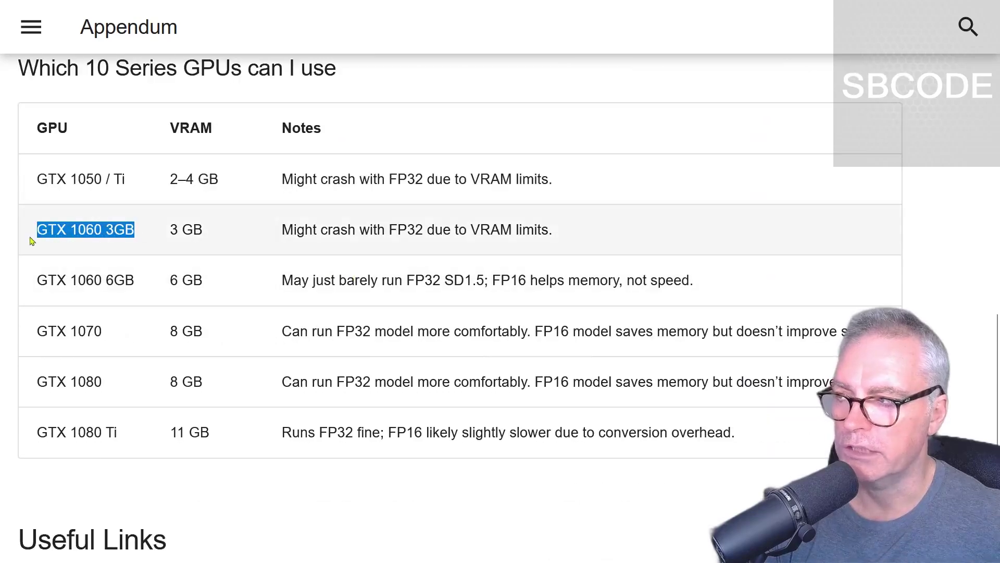
click(174, 229)
drag(174, 229, 202, 230)
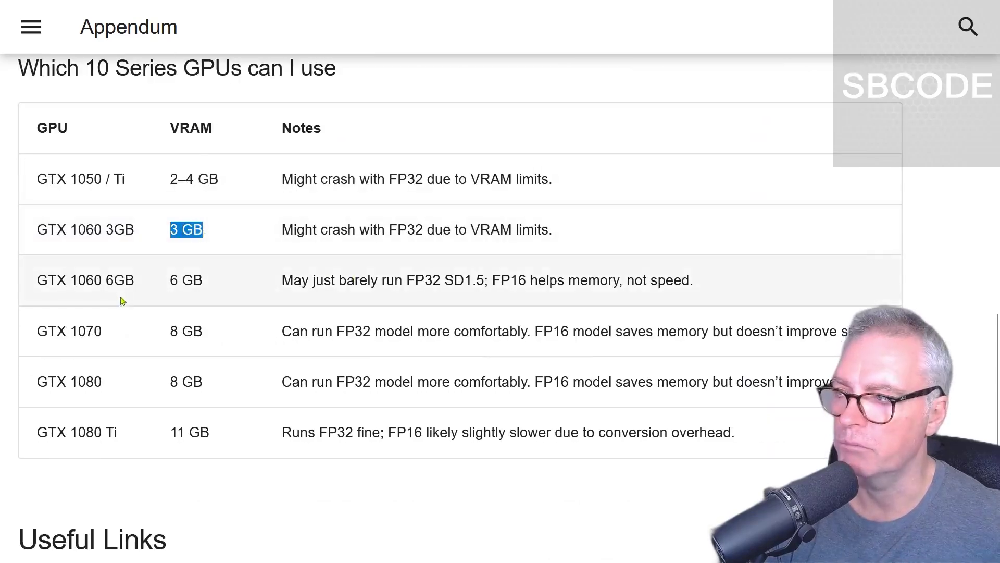
drag(136, 281, 32, 285)
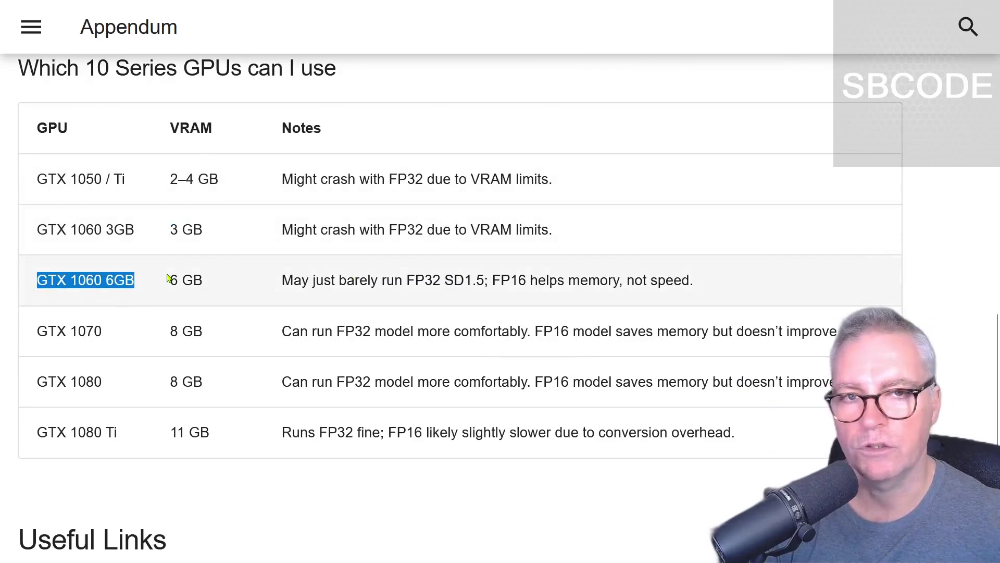
click(421, 280)
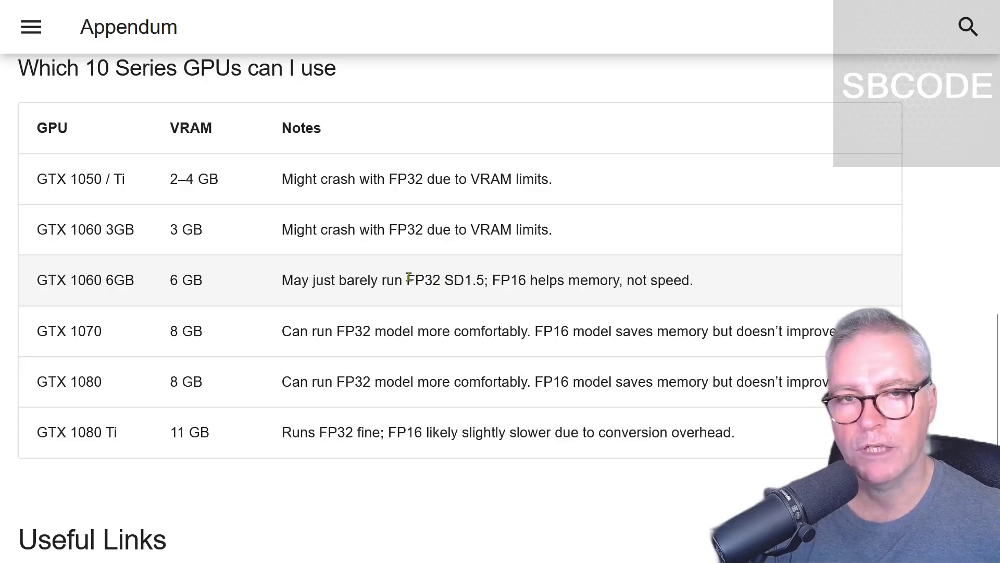
drag(409, 279, 485, 281)
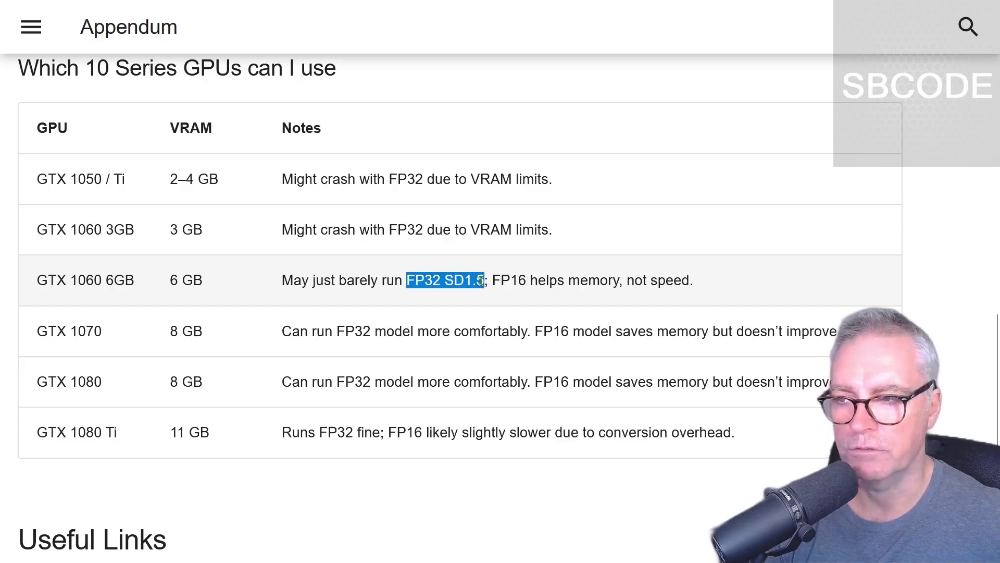
click(515, 283)
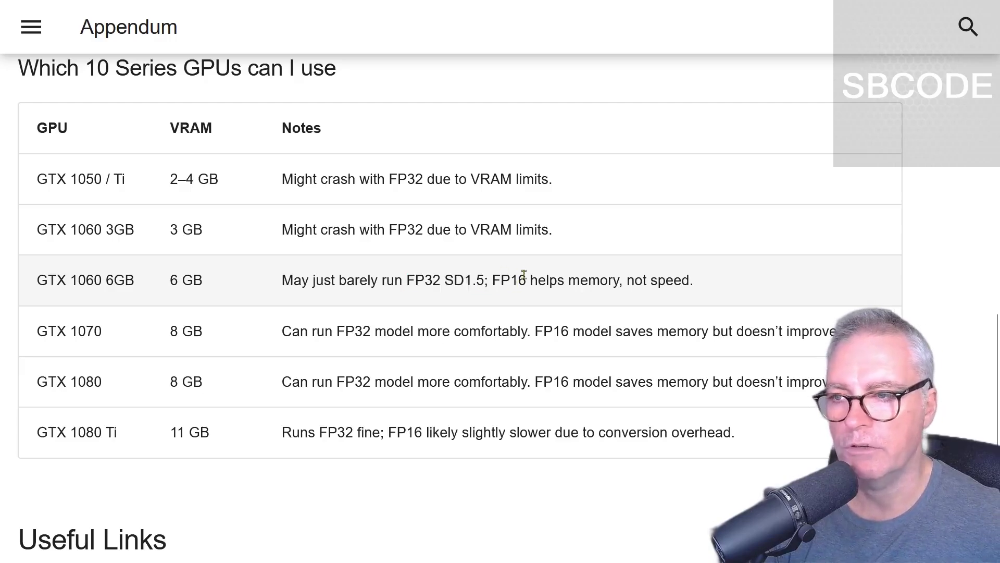
drag(492, 280, 612, 280)
click(702, 281)
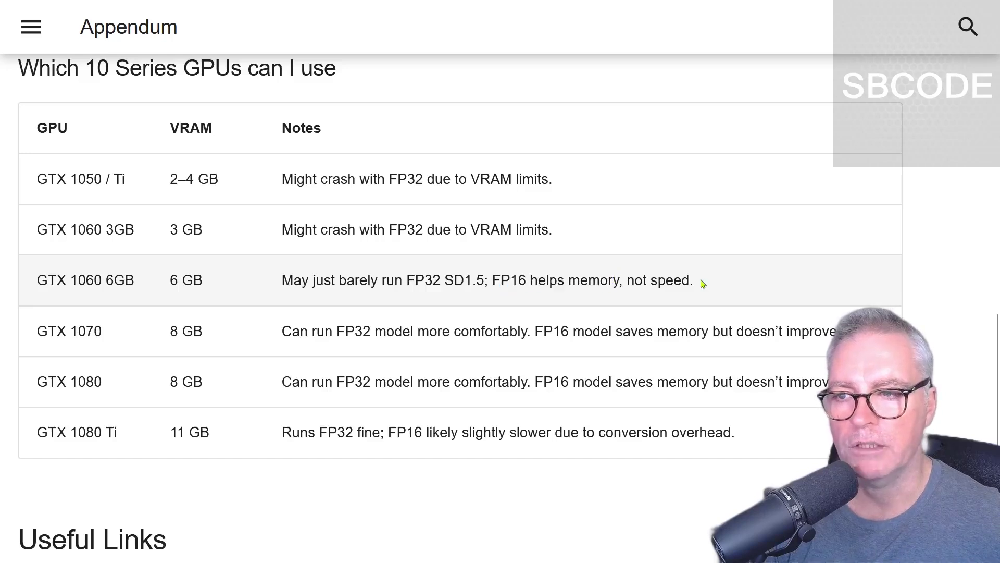
drag(694, 281, 229, 285)
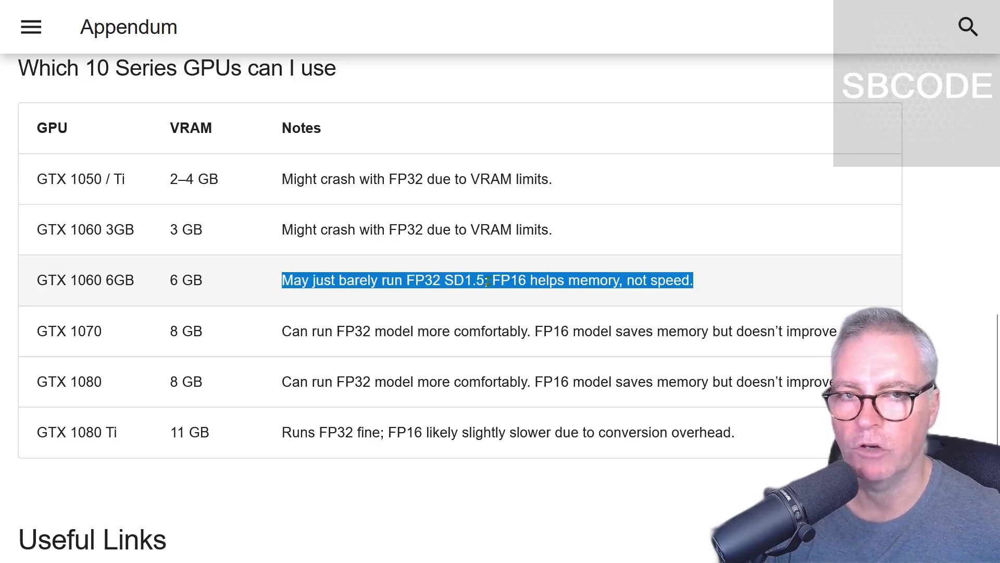
click(700, 285)
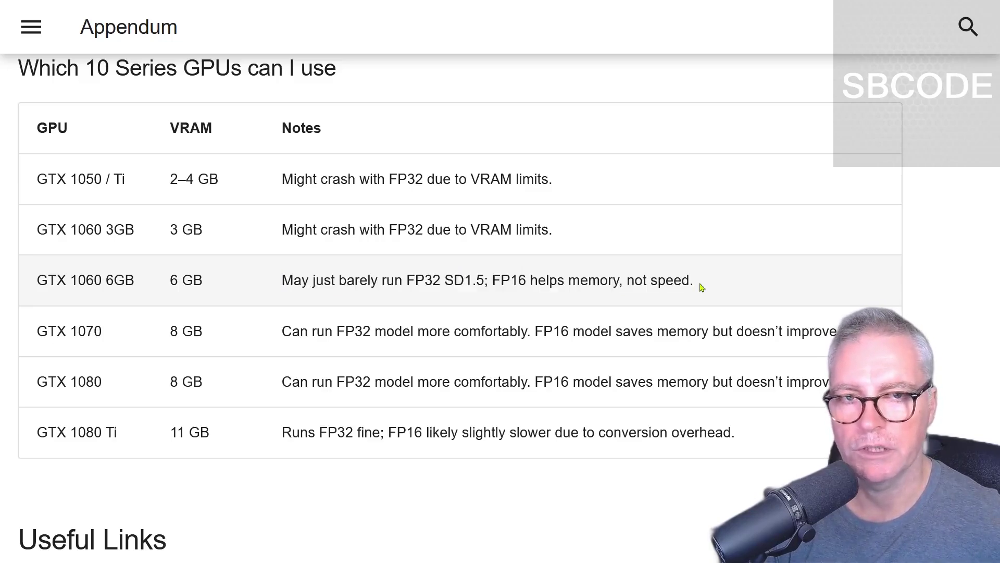
drag(169, 338, 228, 339)
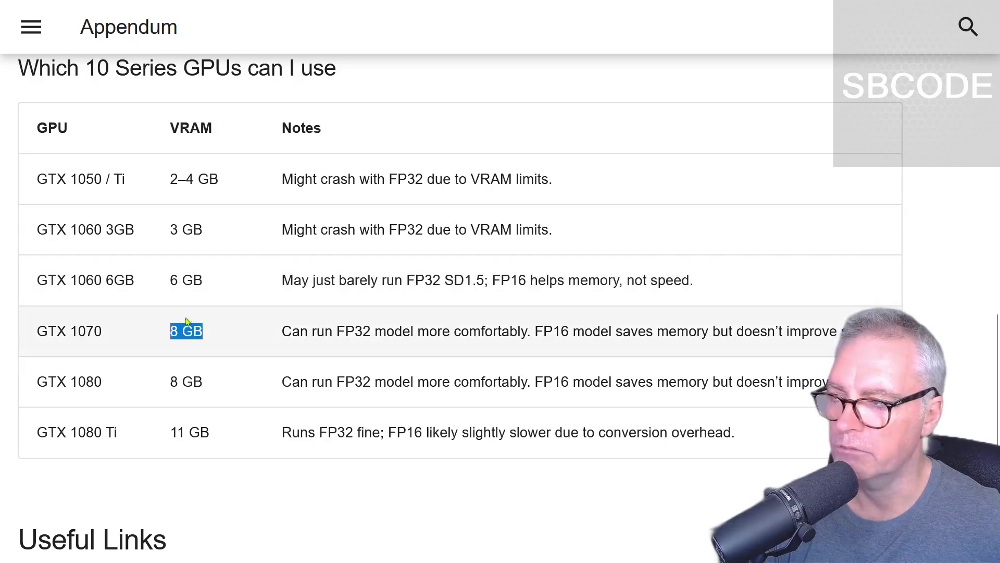
drag(334, 338, 529, 338)
click(815, 327)
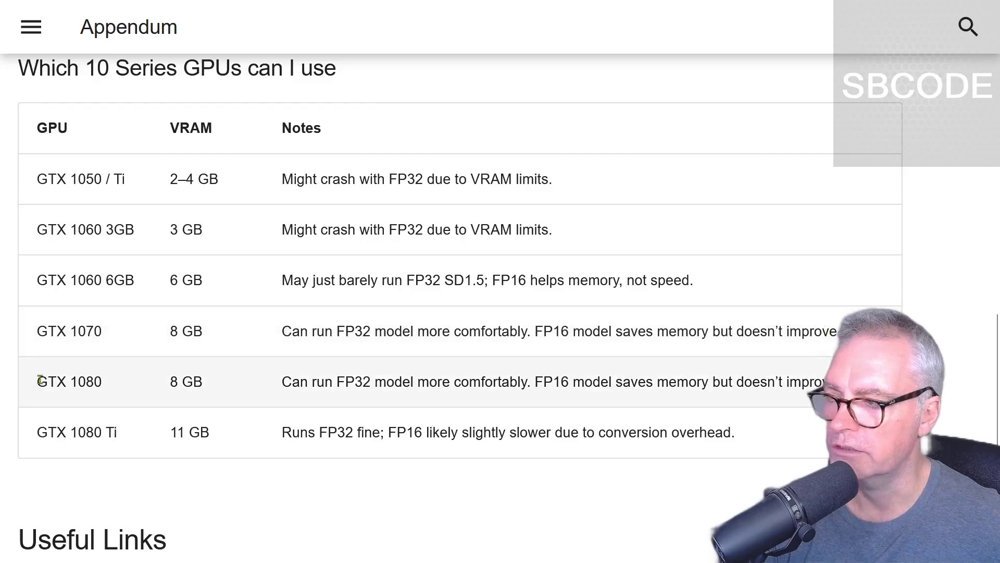
drag(38, 381, 194, 382)
drag(818, 382, 244, 407)
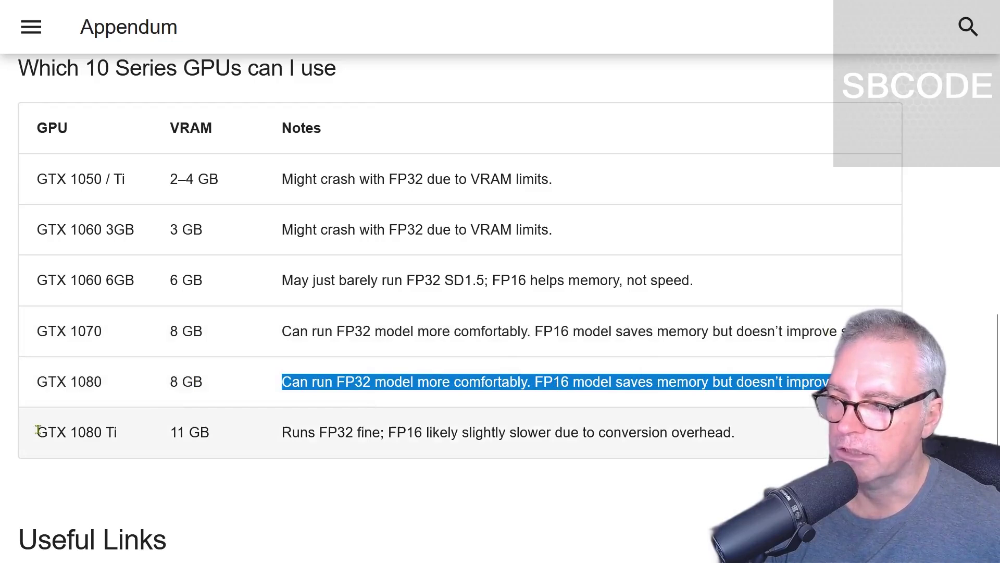
drag(37, 428, 217, 433)
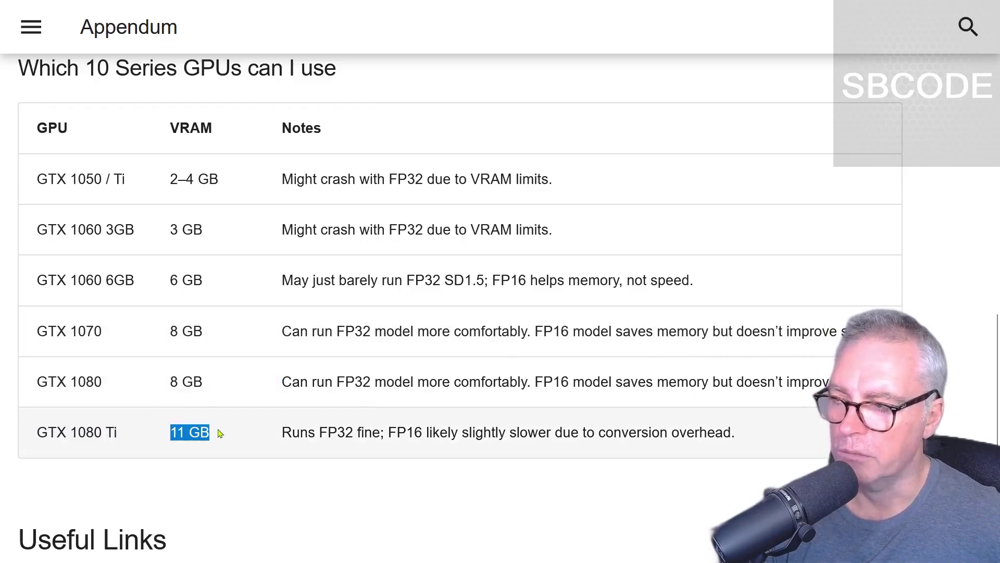
click(333, 436)
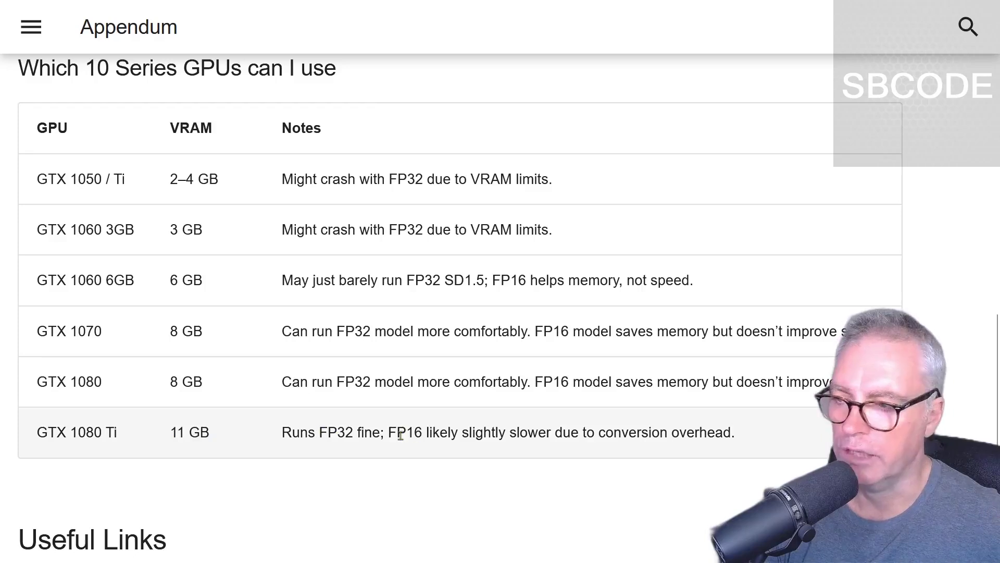
drag(387, 432, 535, 432)
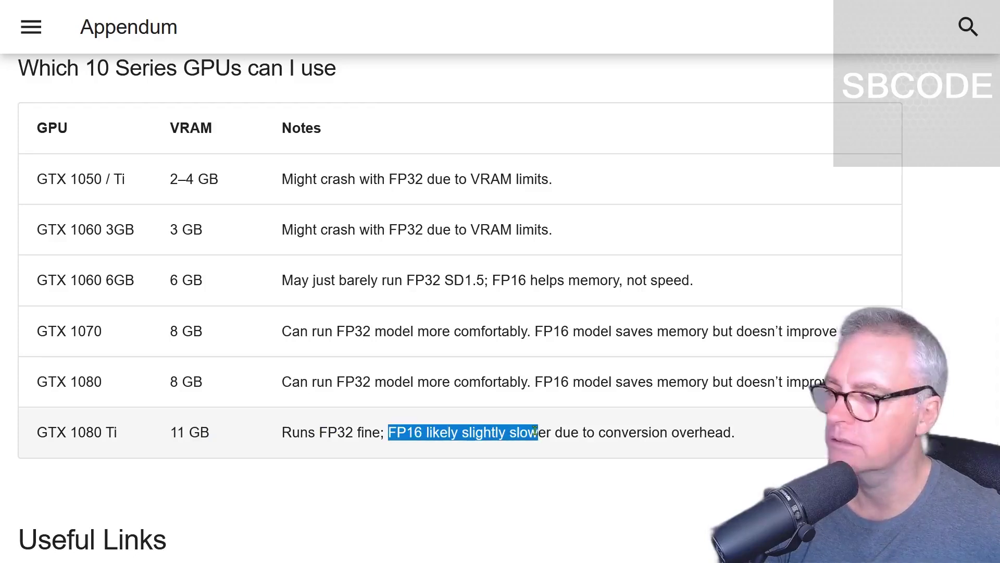
click(456, 432)
double_click(323, 432)
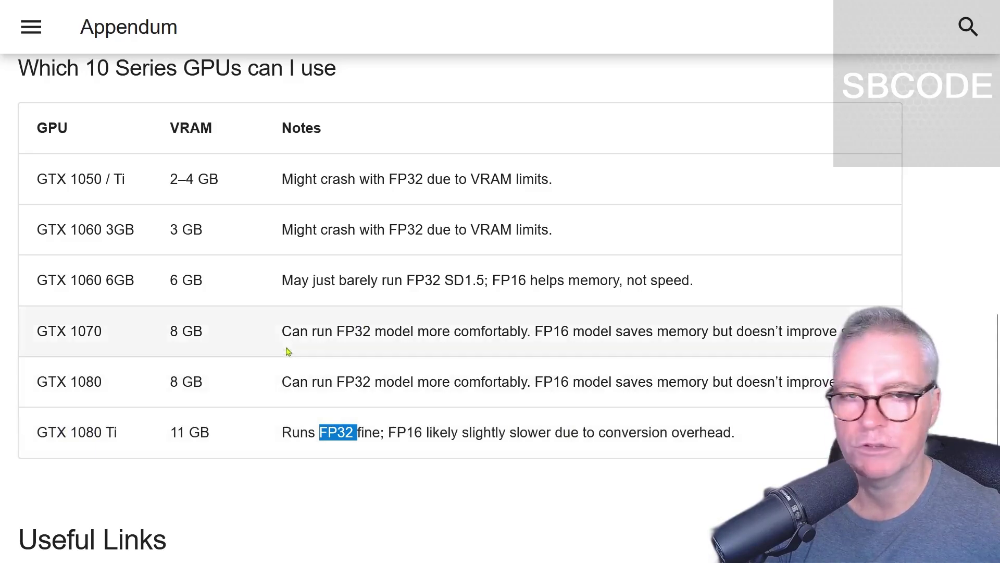
drag(36, 181, 134, 183)
click(134, 183)
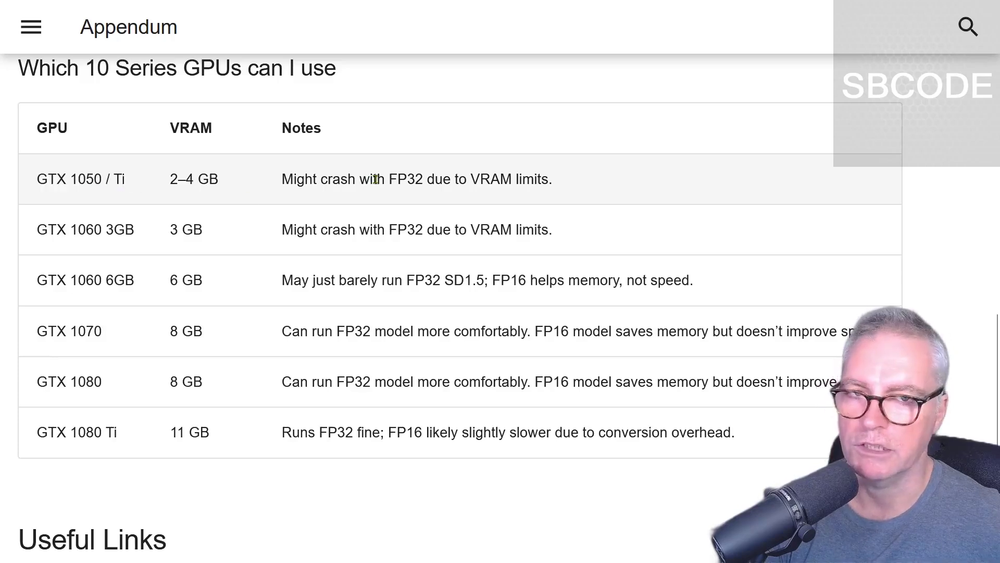
drag(170, 179, 190, 181)
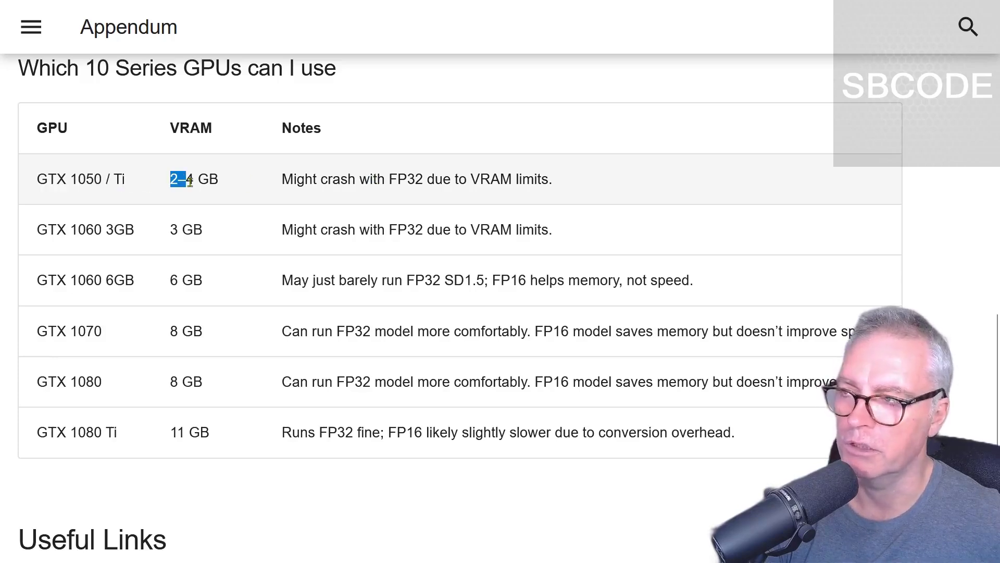
click(377, 186)
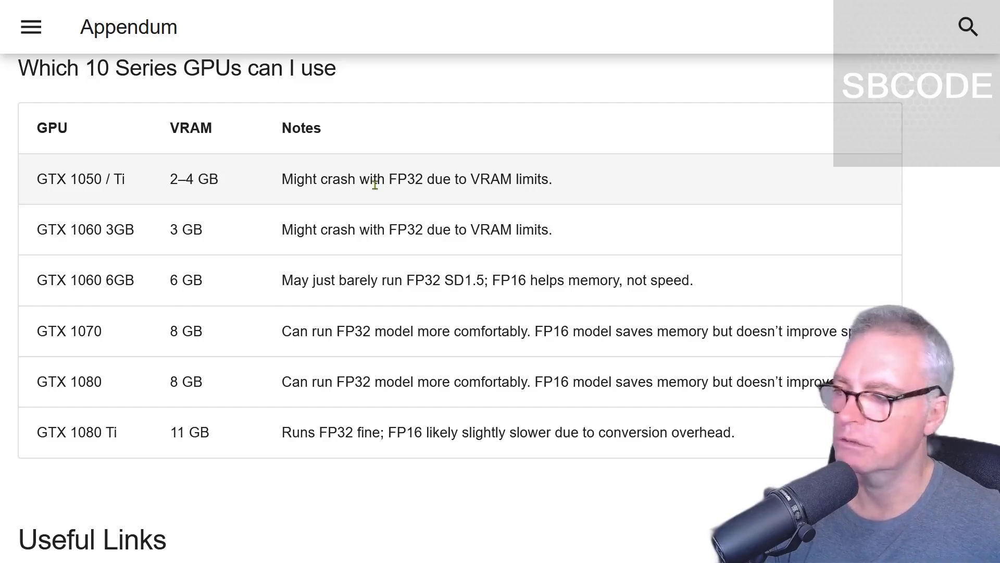
scroll(375, 184, up, 1)
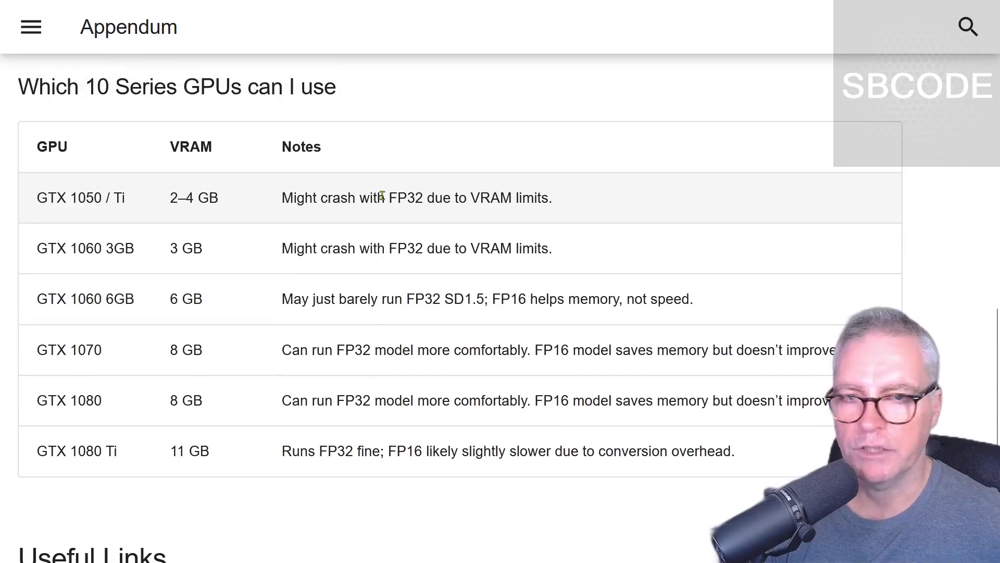
scroll(375, 231, down, 6)
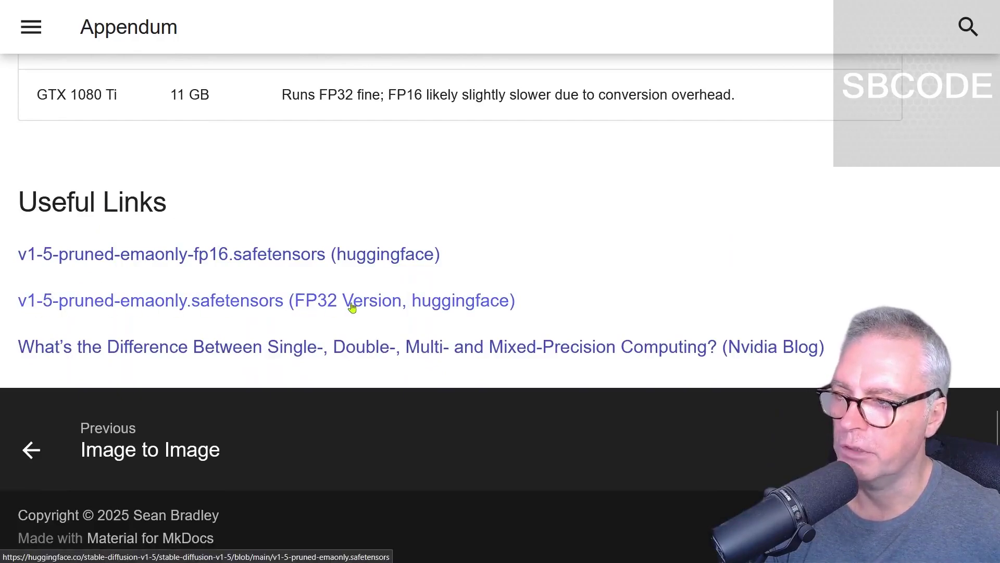
Download the 4.27 GB FP32 v1-5-pruned-emaonly.safetensors from its Hugging Face file page
click(319, 307)
drag(139, 383, 181, 388)
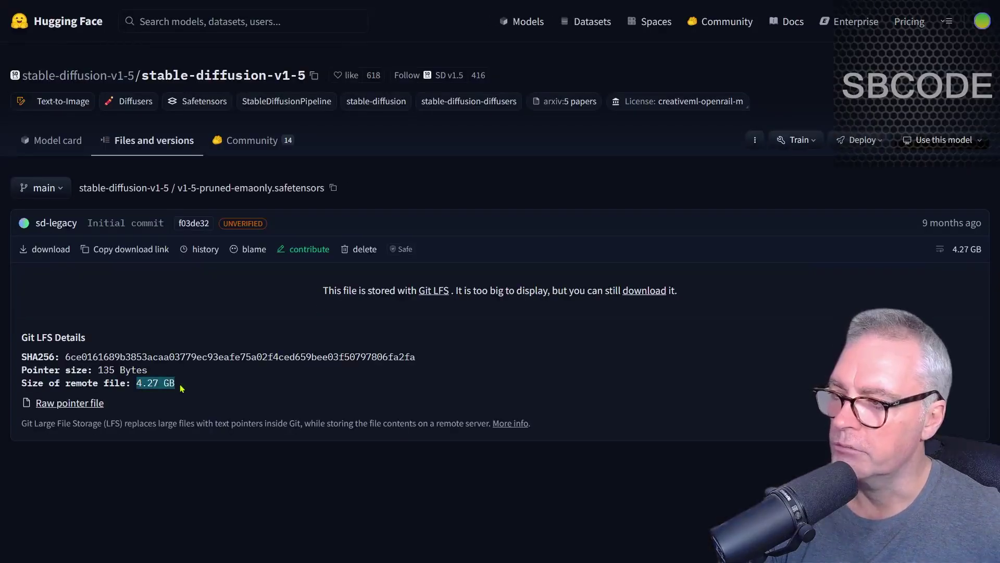
click(51, 251)
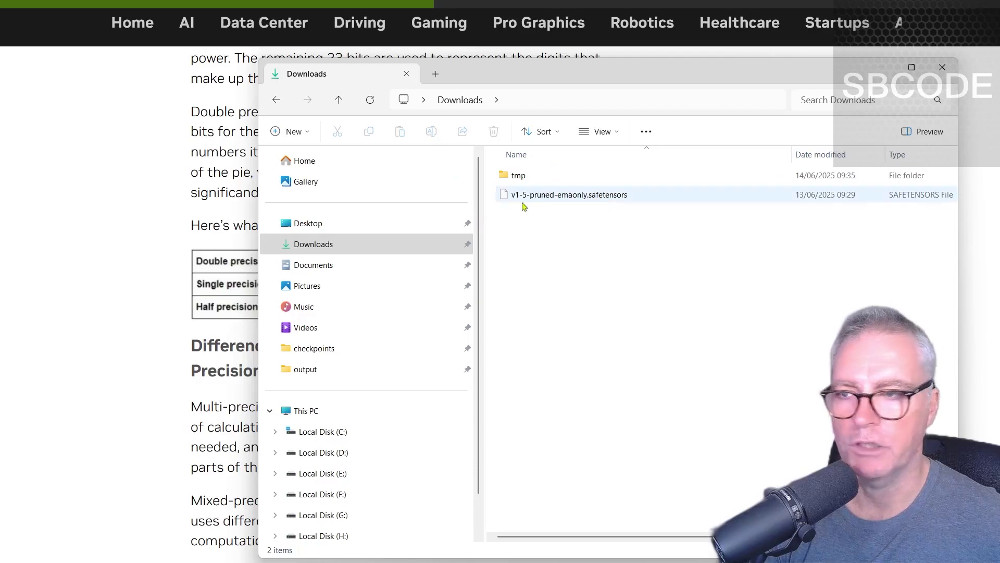
Maximize the Downloads window and select v1-5-pruned-emaonly.safetensors
click(567, 200)
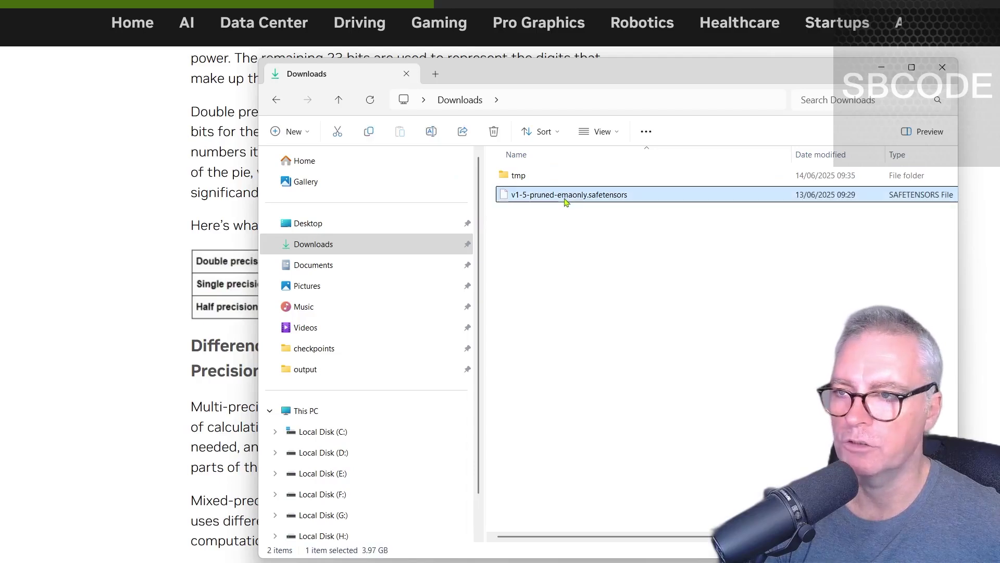
click(573, 235)
double_click(795, 78)
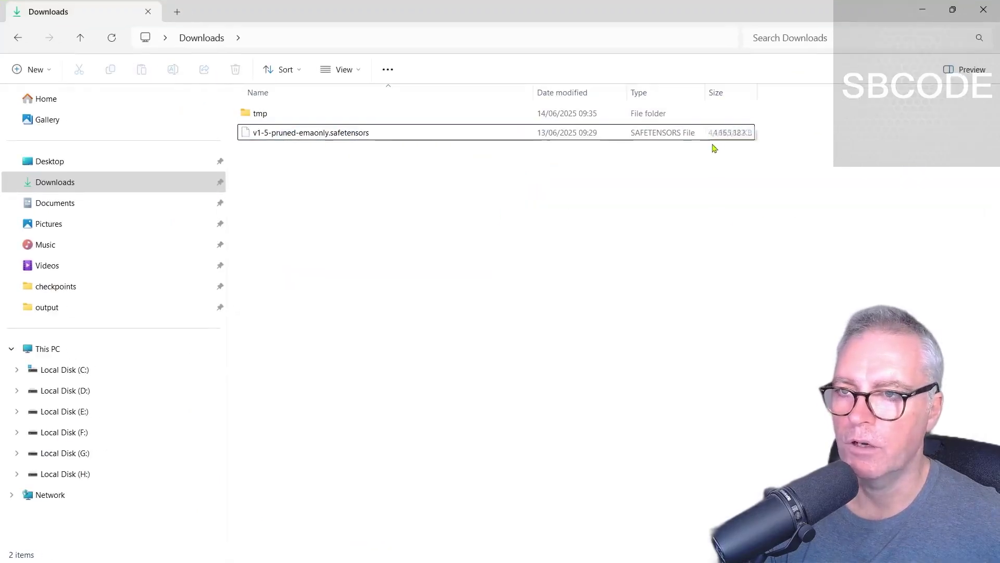
click(306, 133)
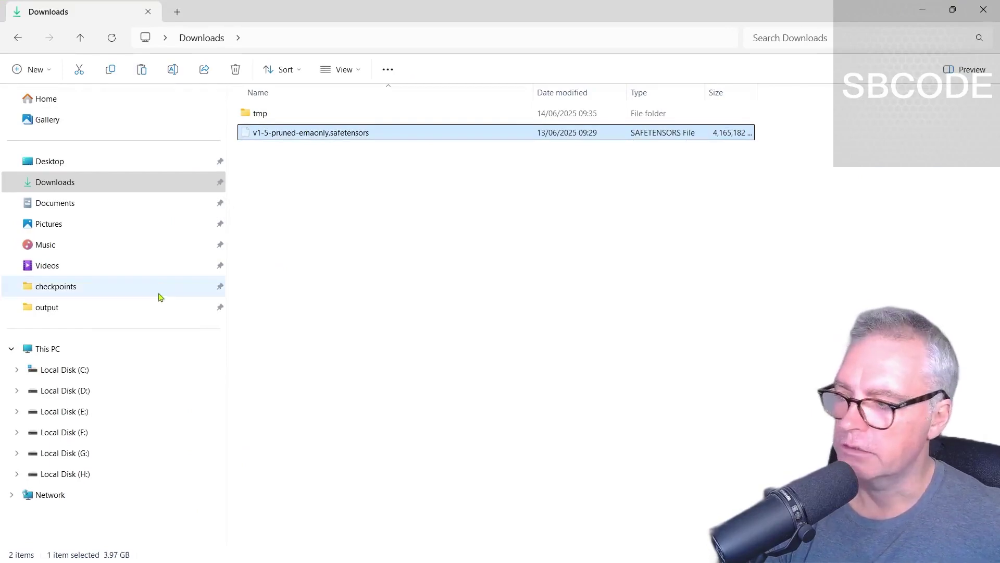
Move the checkpoint into H:\ComfyUI_windows_portable\ComfyUI\models\checkpoints
click(69, 478)
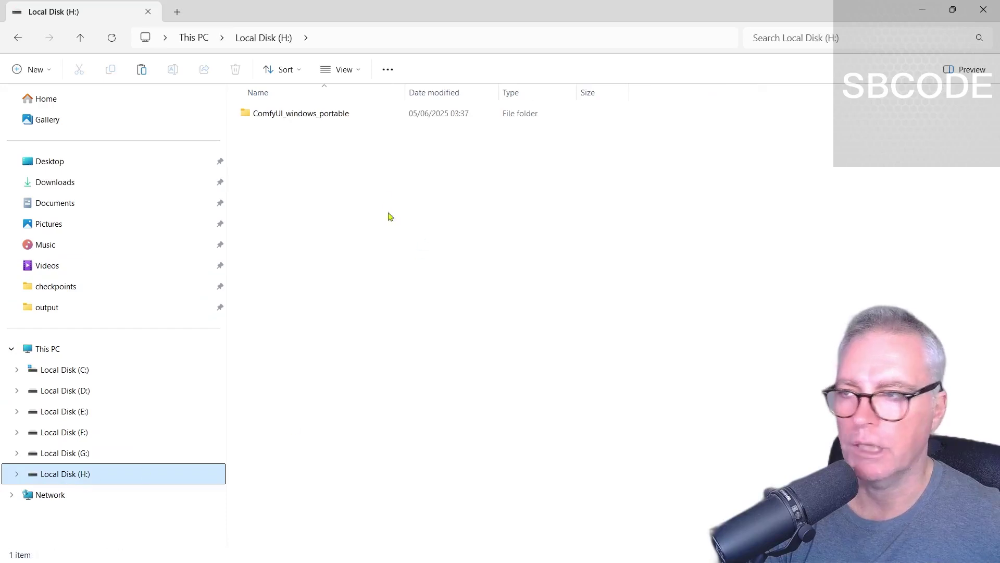
double_click(298, 116)
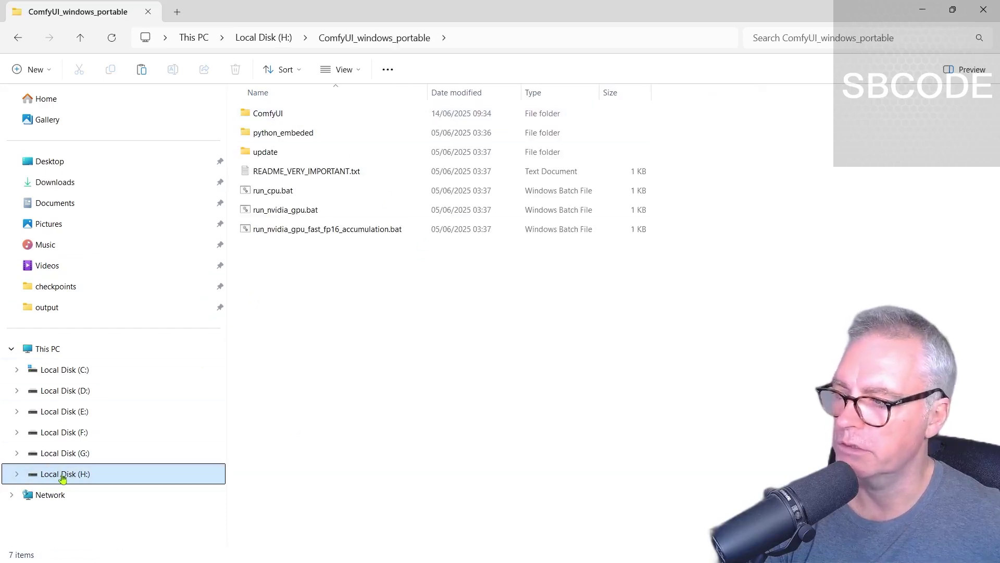
double_click(272, 113)
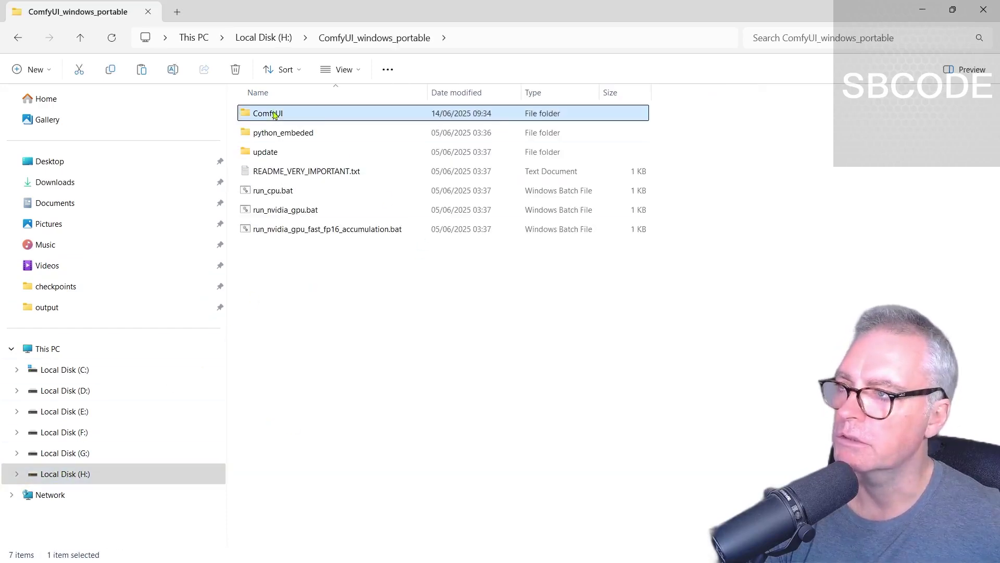
double_click(266, 383)
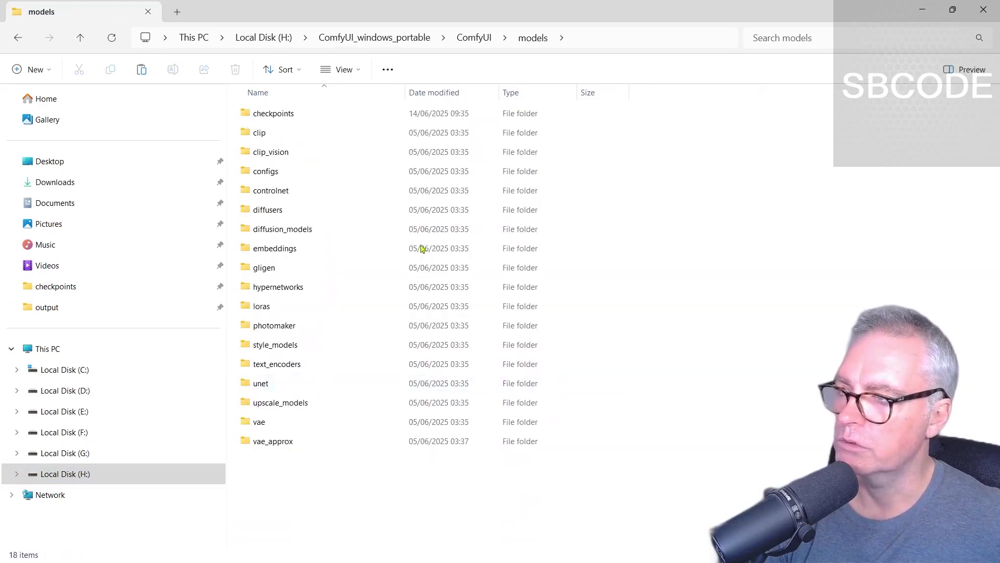
double_click(276, 115)
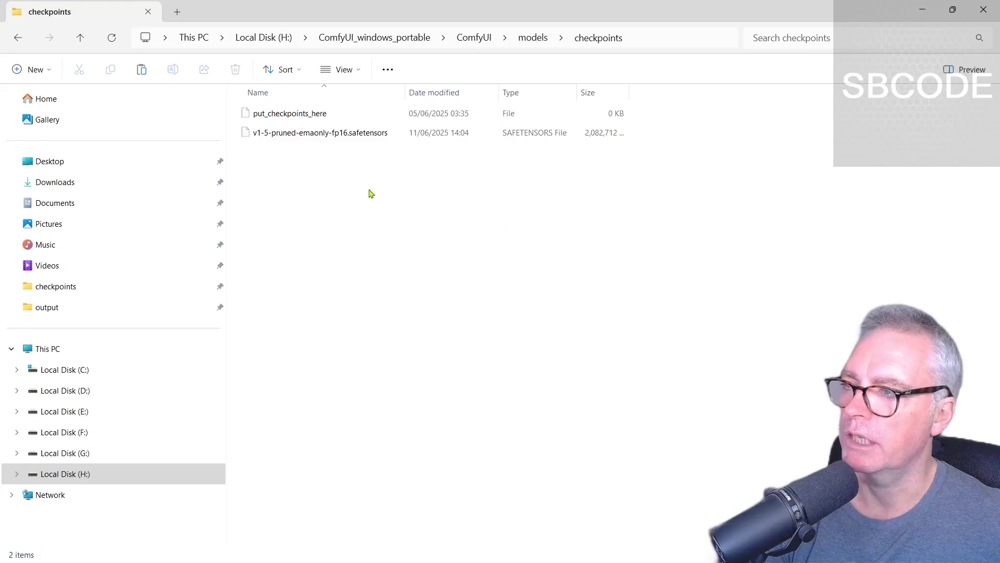
key(ctrl+v)
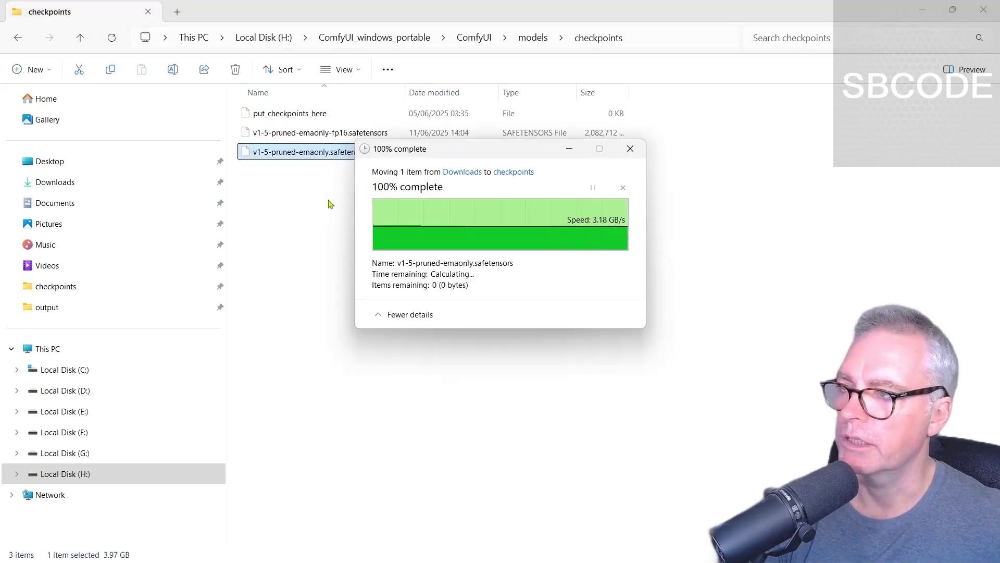
Compare the fp16 and new FP32 checkpoint sizes, then return to ComfyUI's Load Checkpoint node
click(328, 203)
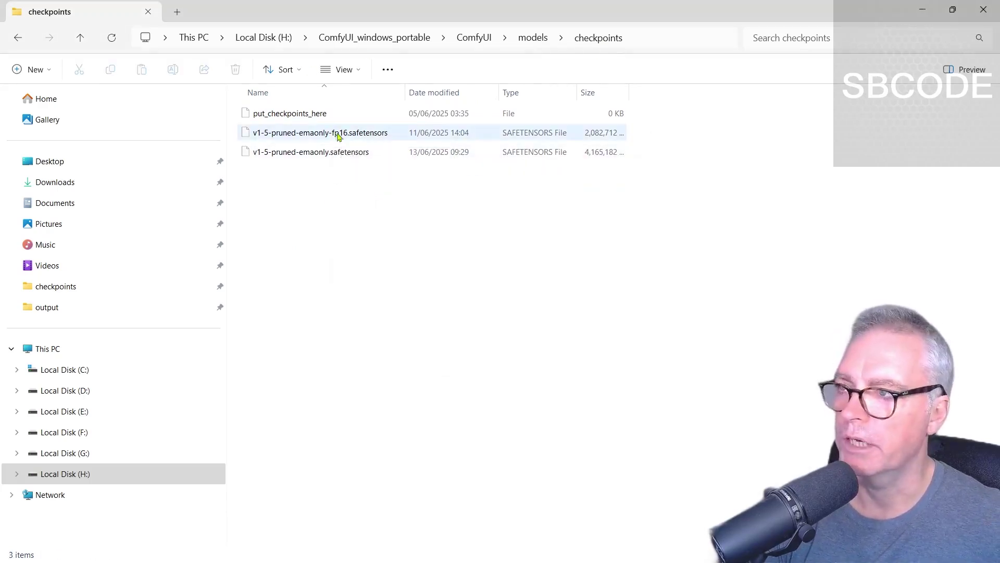
click(350, 138)
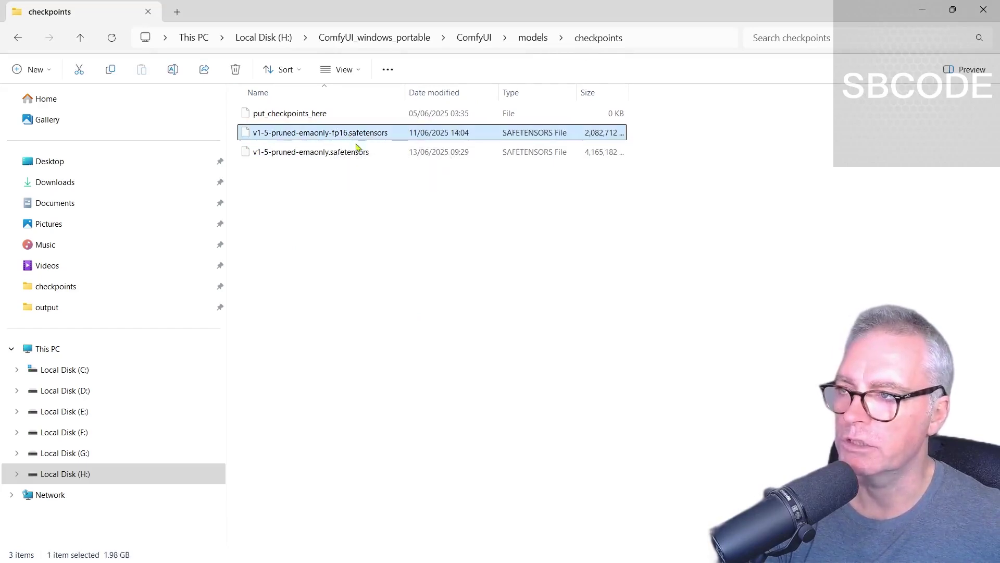
click(330, 155)
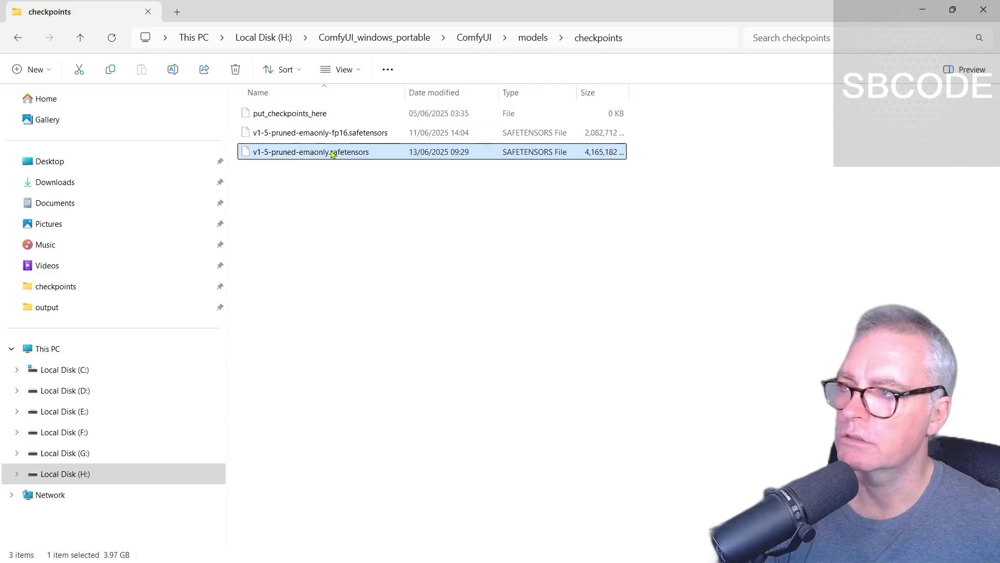
key(alt+Tab)
drag(640, 172, 516, 129)
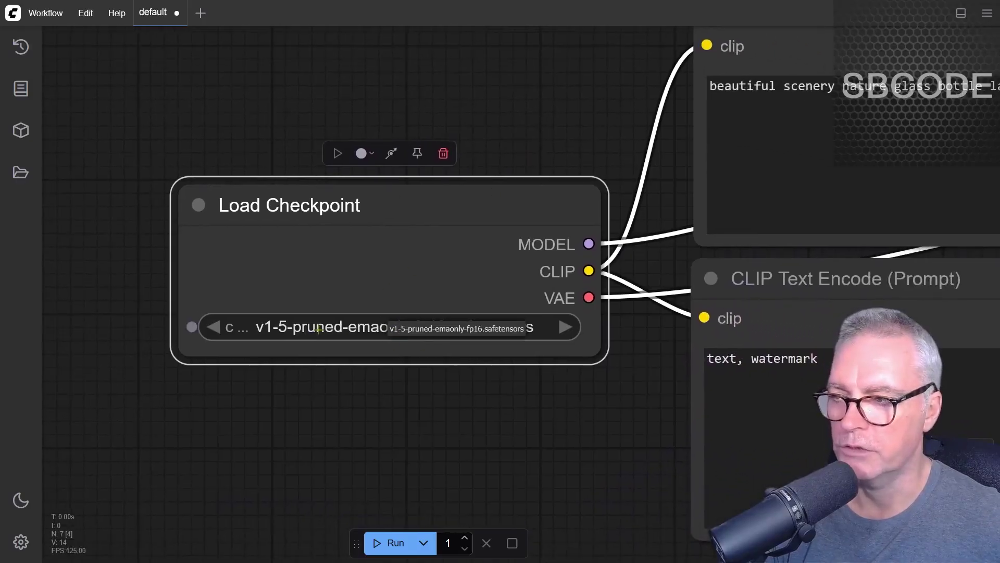
Refresh node definitions and select v1-5-pruned-emaonly.safetensors in Load Checkpoint
click(84, 14)
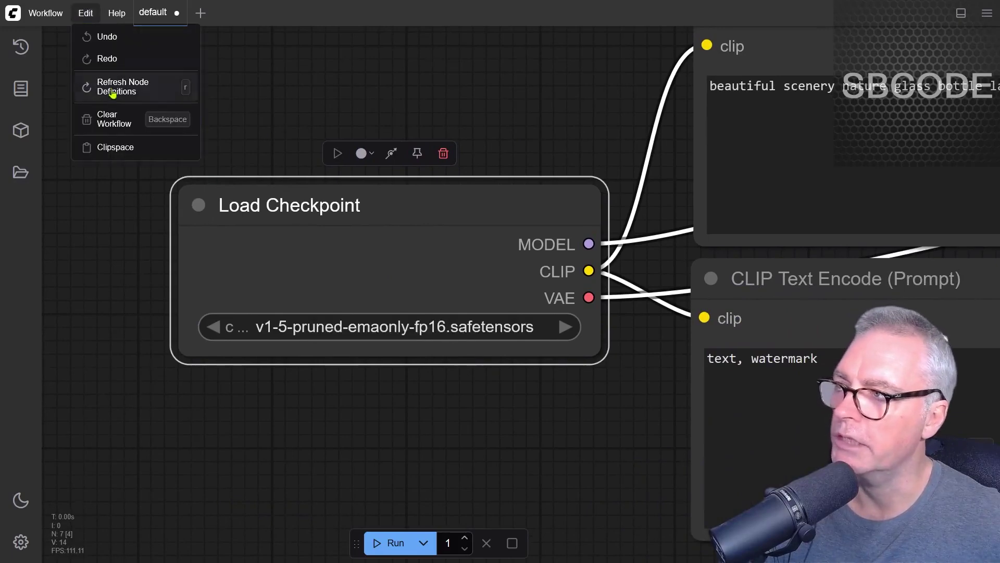
click(115, 90)
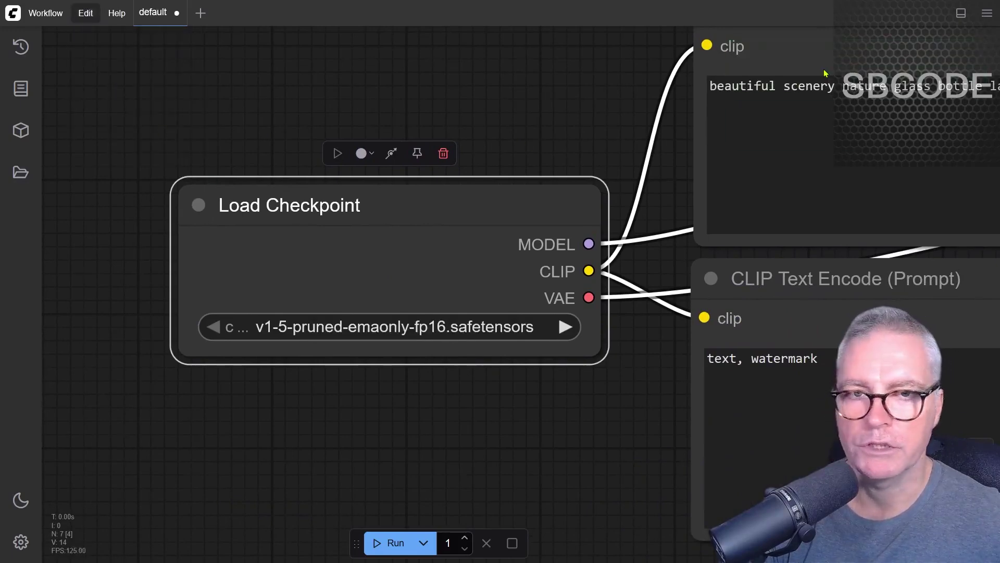
click(361, 327)
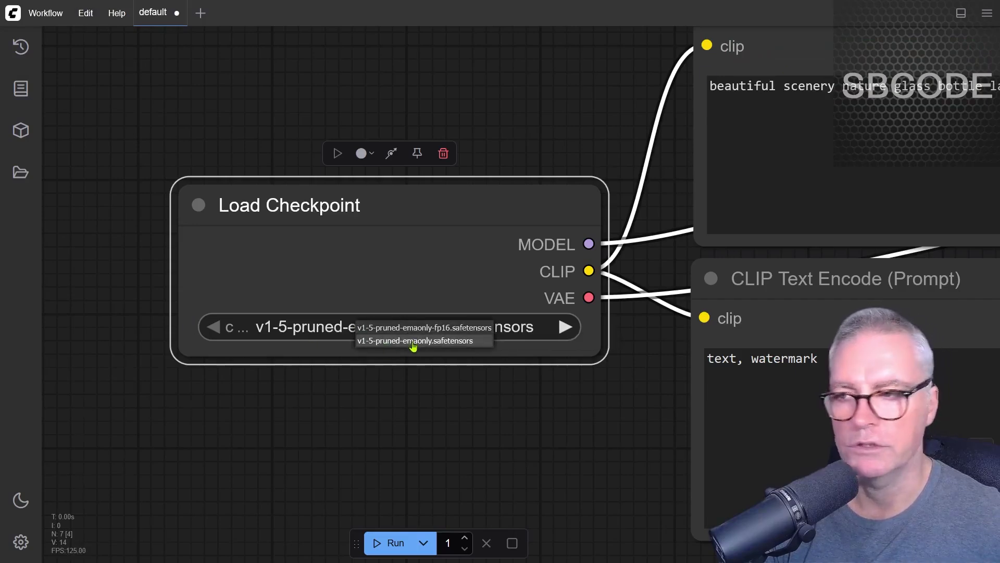
click(413, 341)
Run the workflow three times to generate purple galaxy bottle images with the FP32 checkpoint
scroll(413, 342, down, 5)
drag(532, 408, 371, 342)
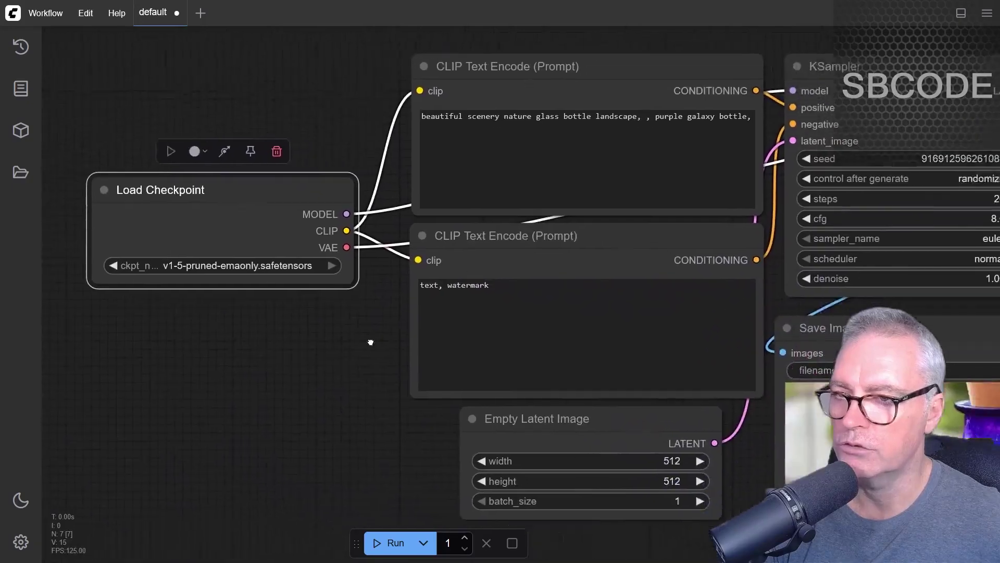
scroll(371, 343, down, 3)
drag(308, 334, 261, 313)
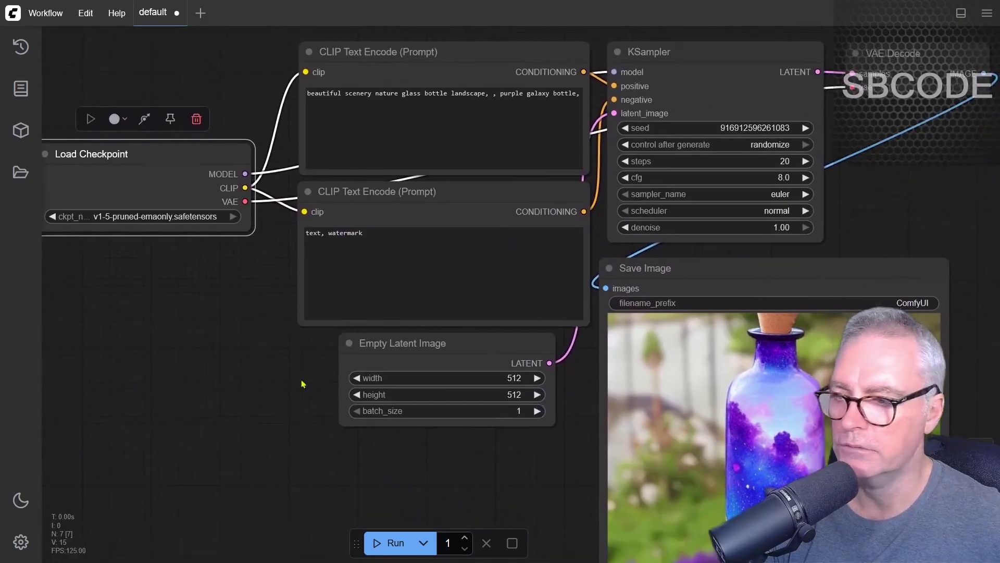
scroll(302, 384, down, 4)
key(ctrl+Return)
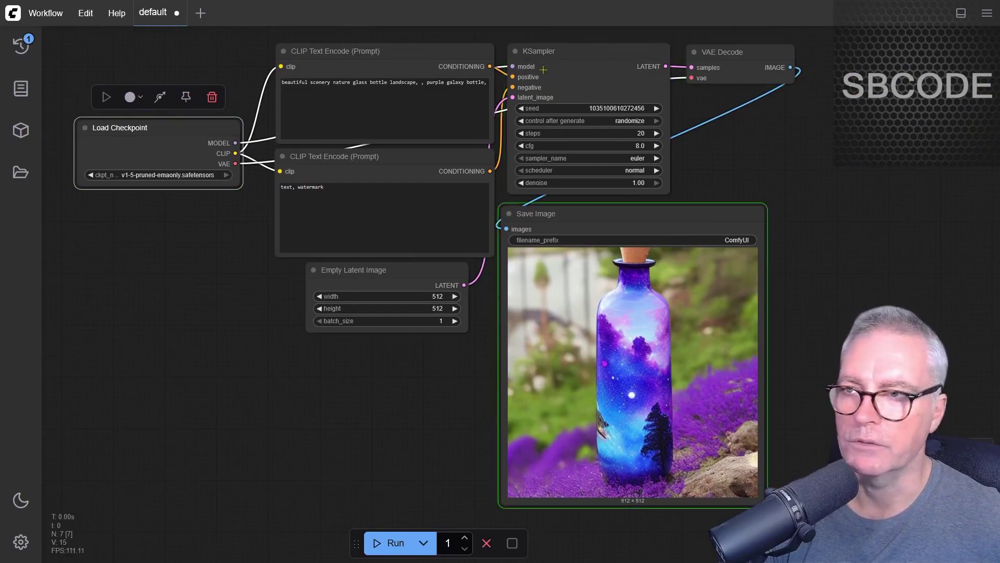
scroll(640, 400, up, 1)
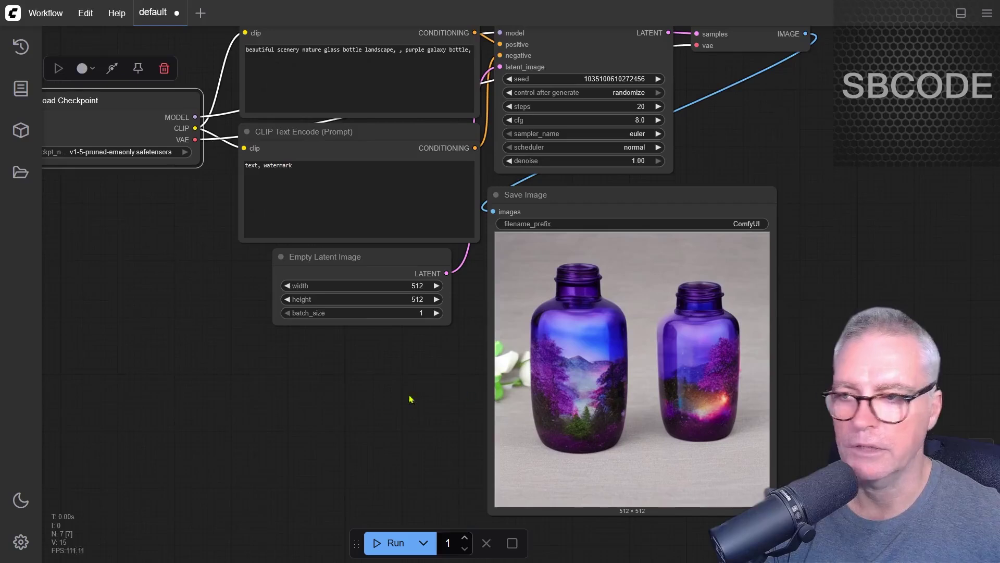
drag(373, 390, 384, 404)
click(396, 544)
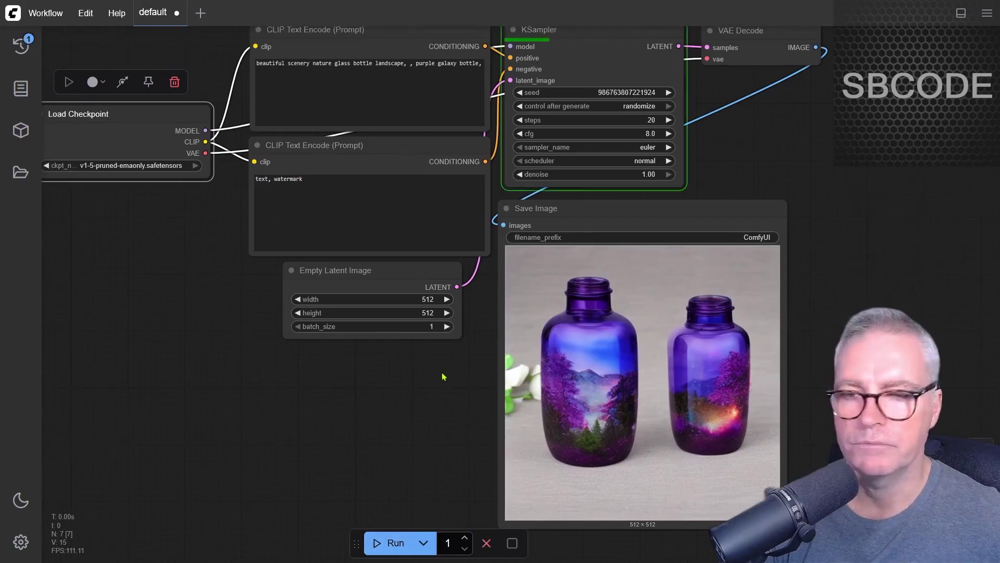
click(397, 543)
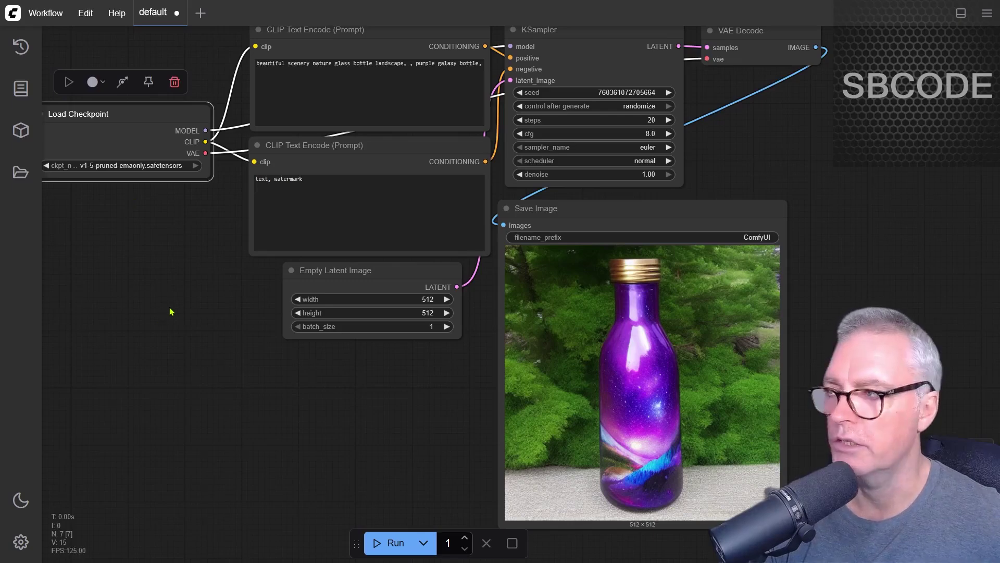
drag(170, 307, 194, 309)
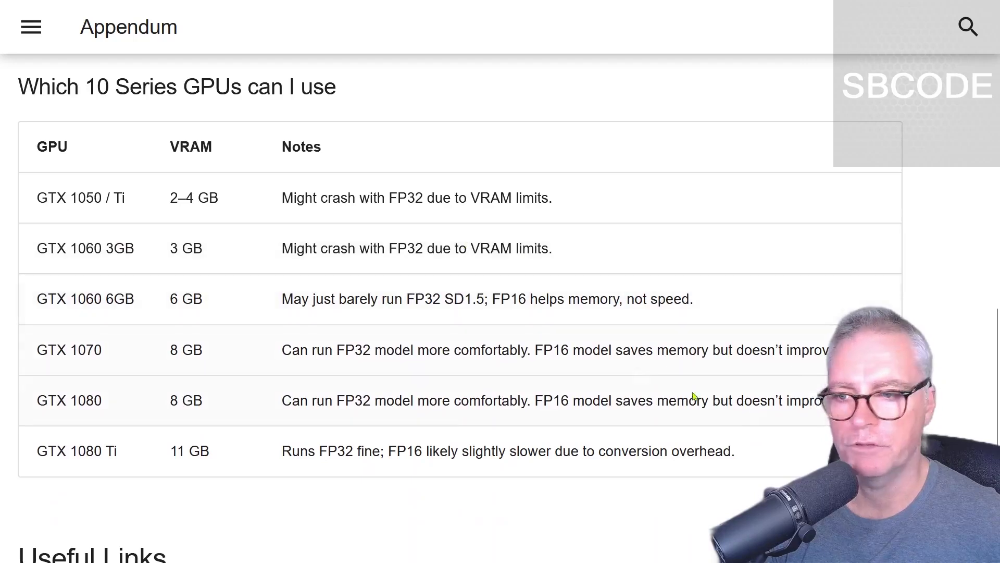
drag(733, 453, 168, 219)
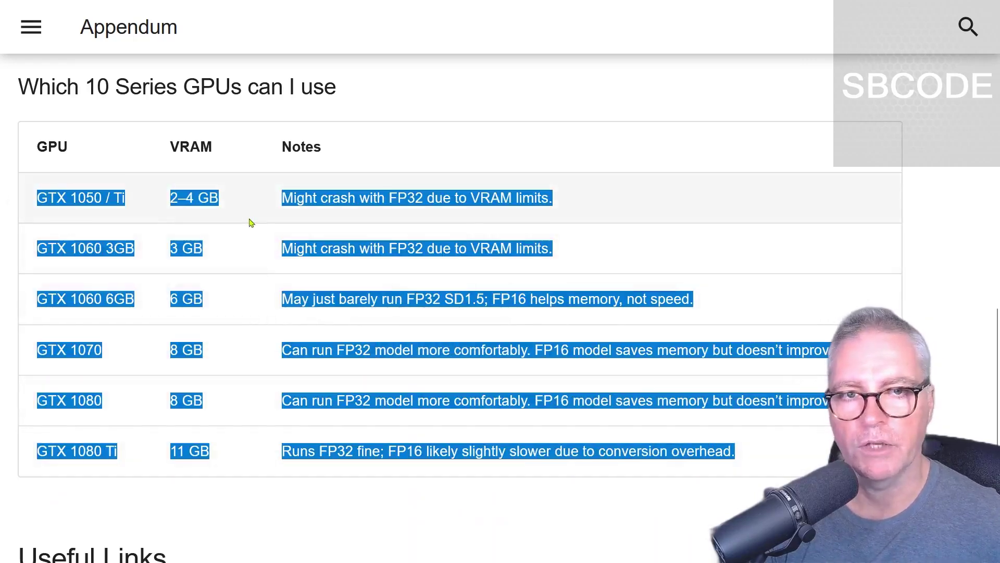
click(498, 241)
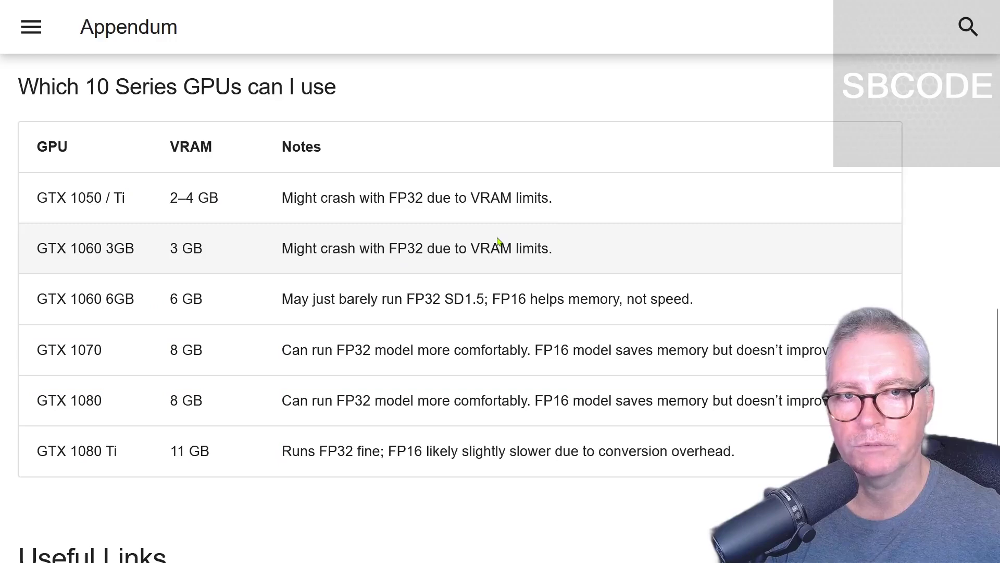
mouse_move(323, 5)
click(332, 43)
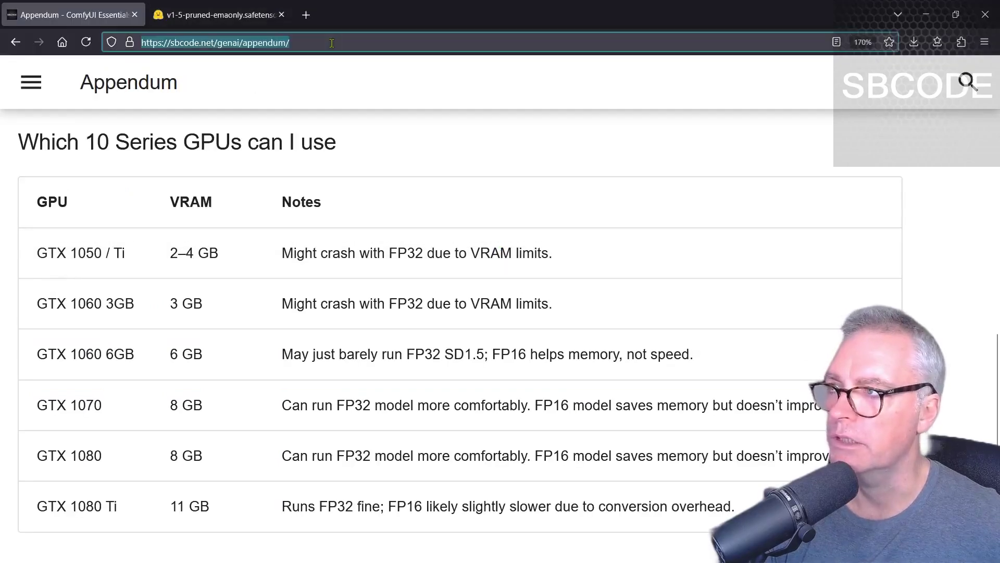